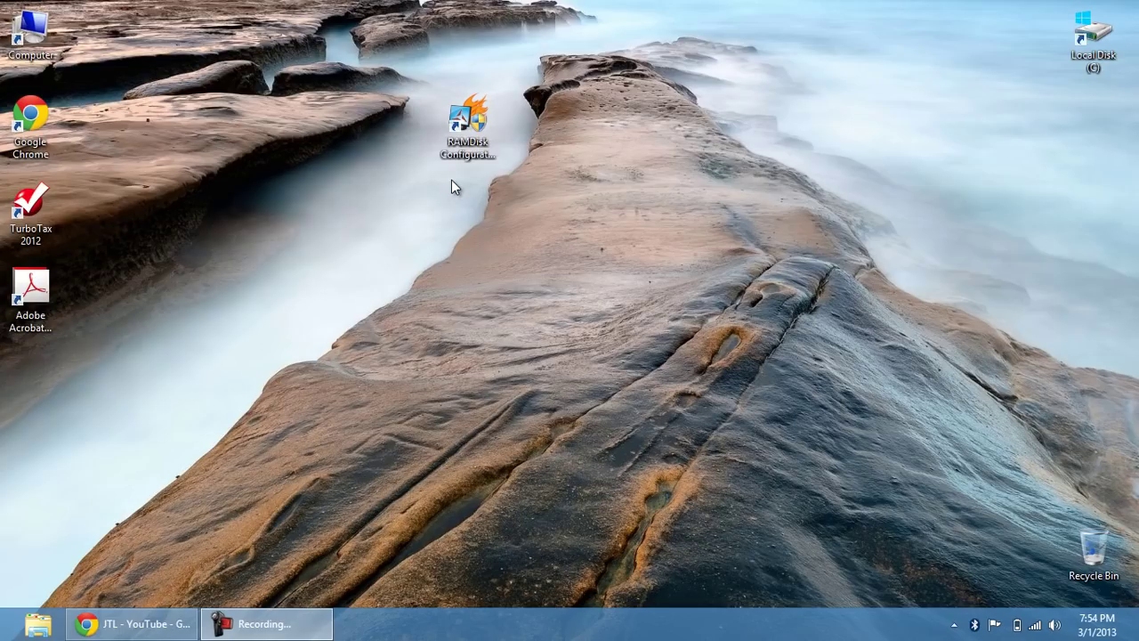
Step: Open Task Manager's memory performance graph and widen the window
key(ctrl+shift+Escape)
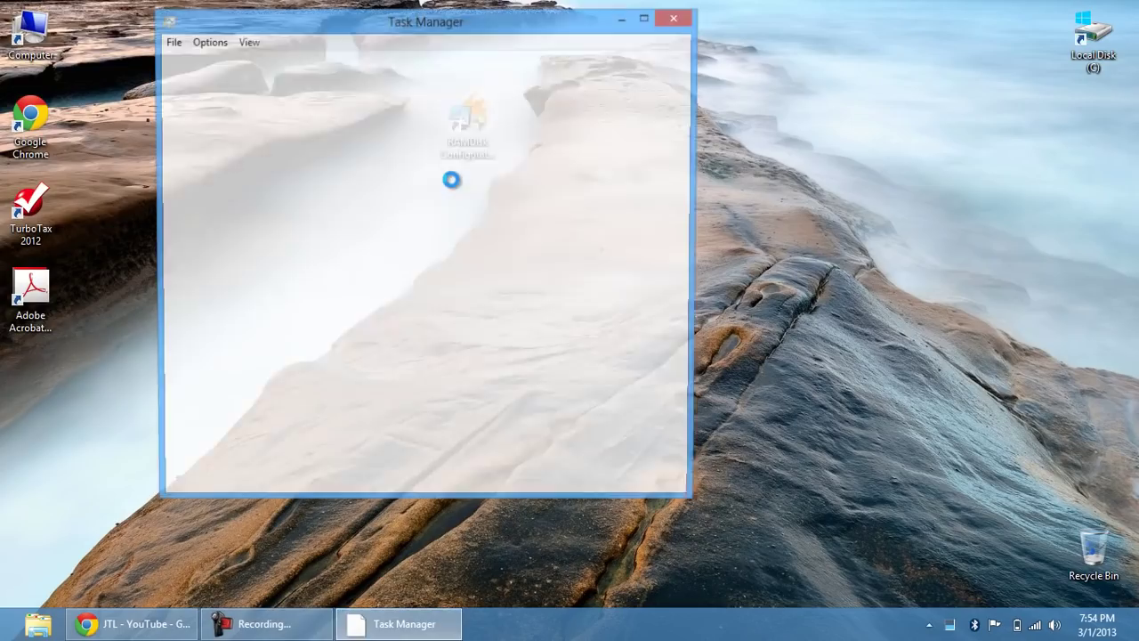
click(246, 64)
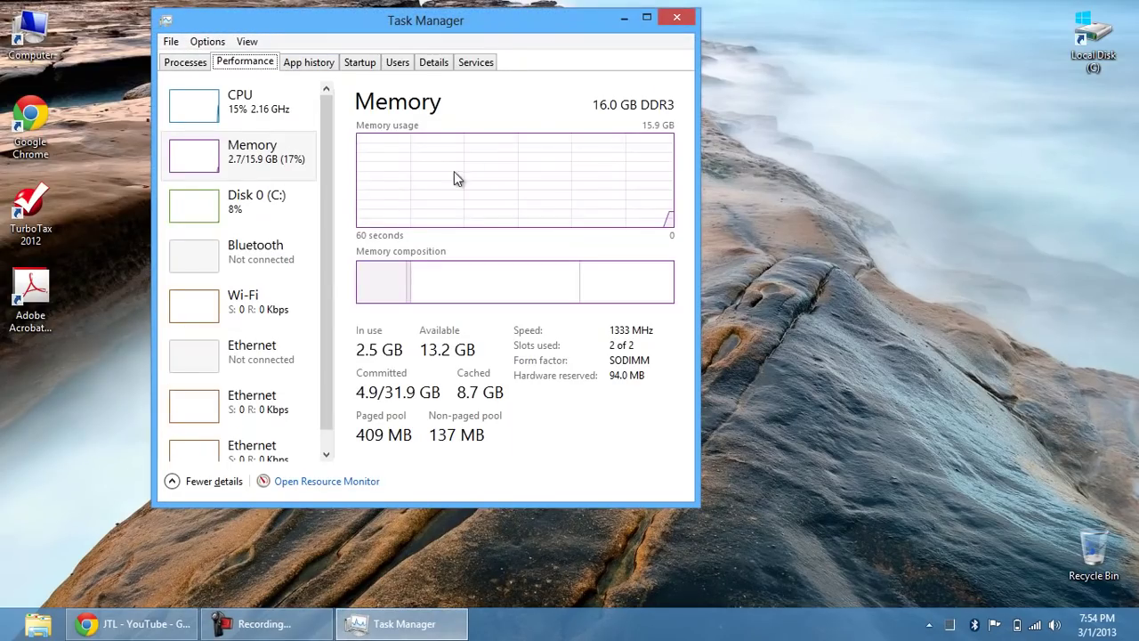
drag(700, 209, 784, 174)
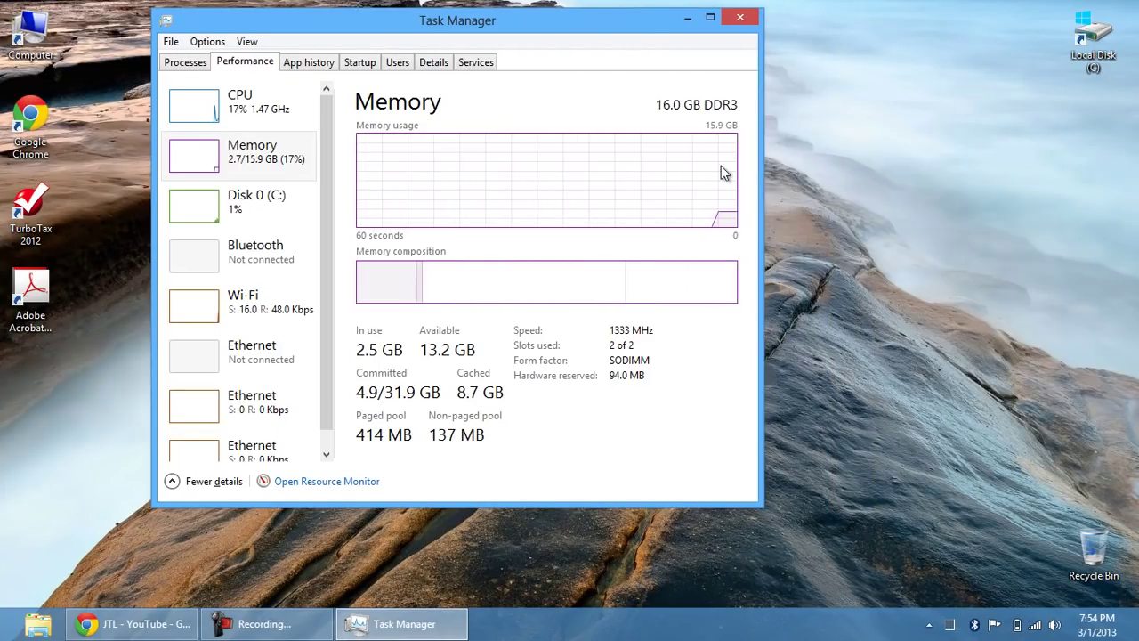
Step: Move the Task Manager window aside and place the RAMDisk Configuration Utility desktop shortcut on free space beside it
drag(615, 35, 265, 15)
drag(474, 142, 717, 134)
drag(190, 24, 337, 54)
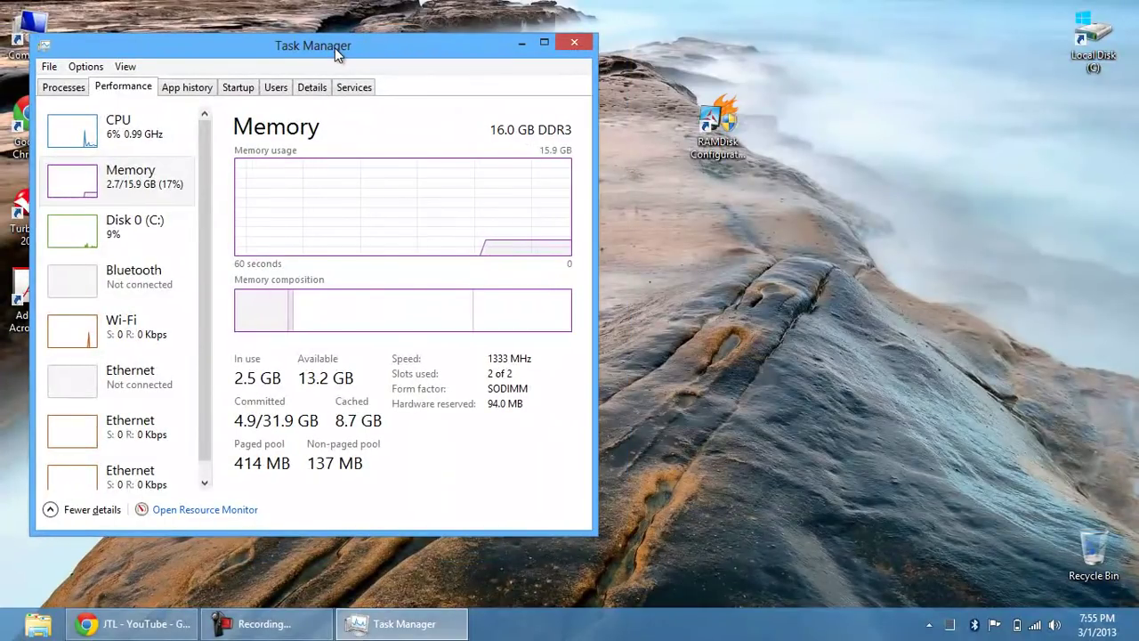
drag(334, 47, 339, 38)
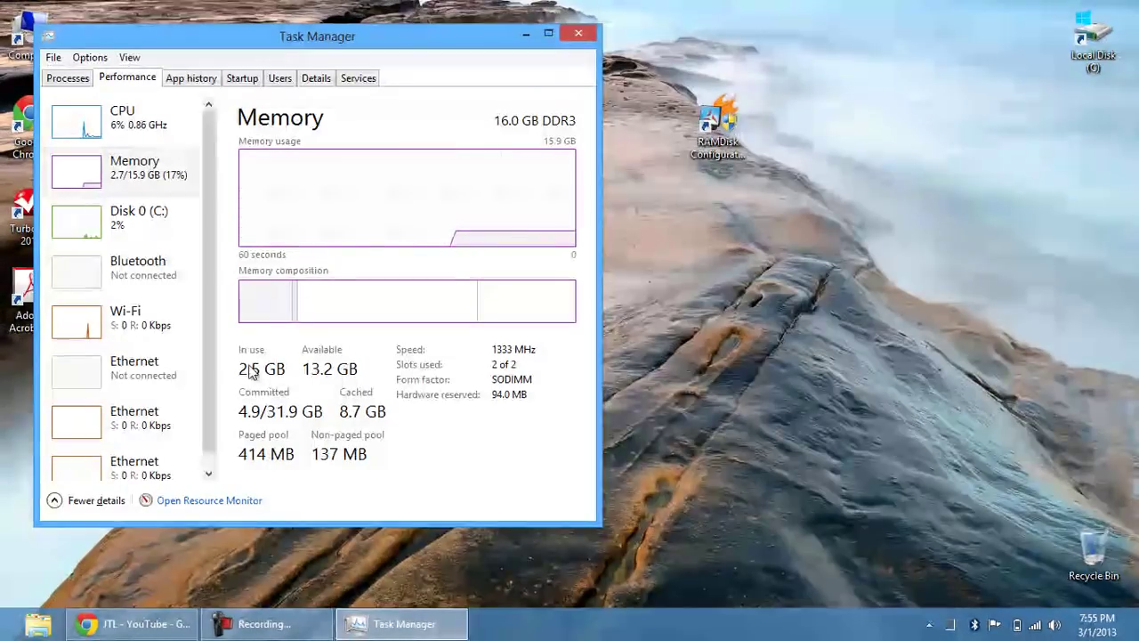
drag(304, 47, 308, 46)
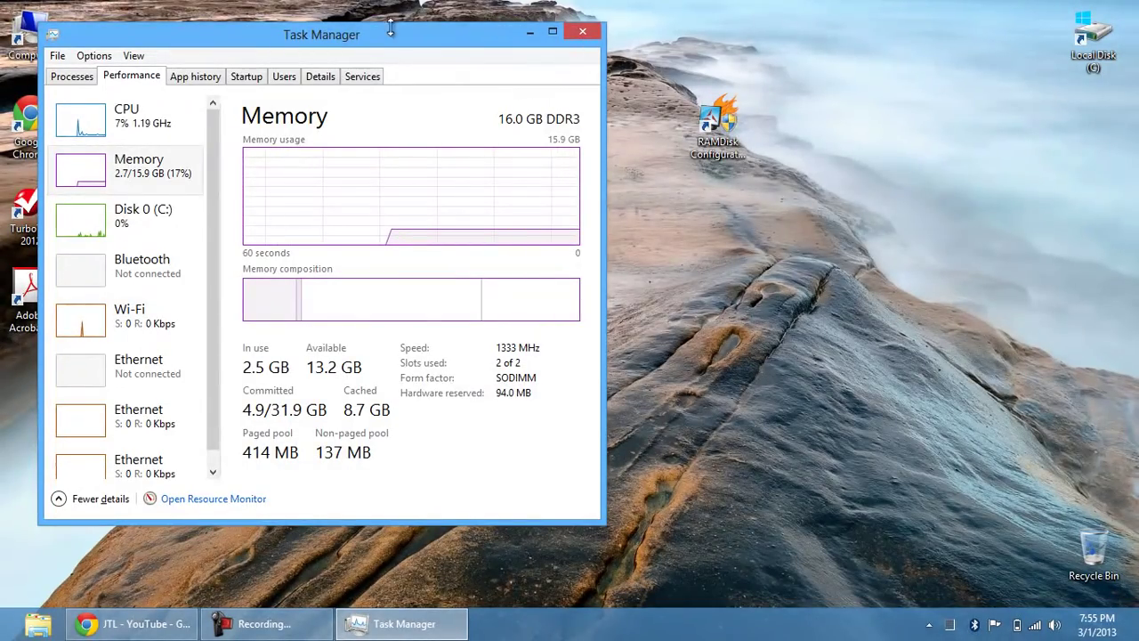
drag(389, 33, 432, 38)
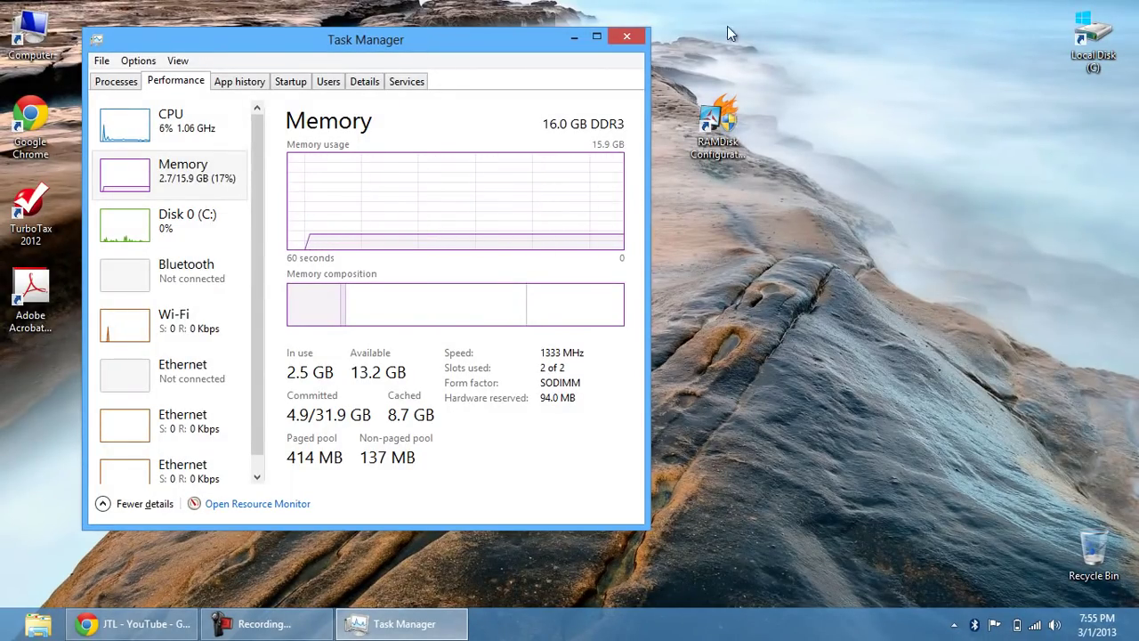
Step: Launch the RAMDisk Configuration Utility with administrator approval and move its window beside Task Manager
click(708, 108)
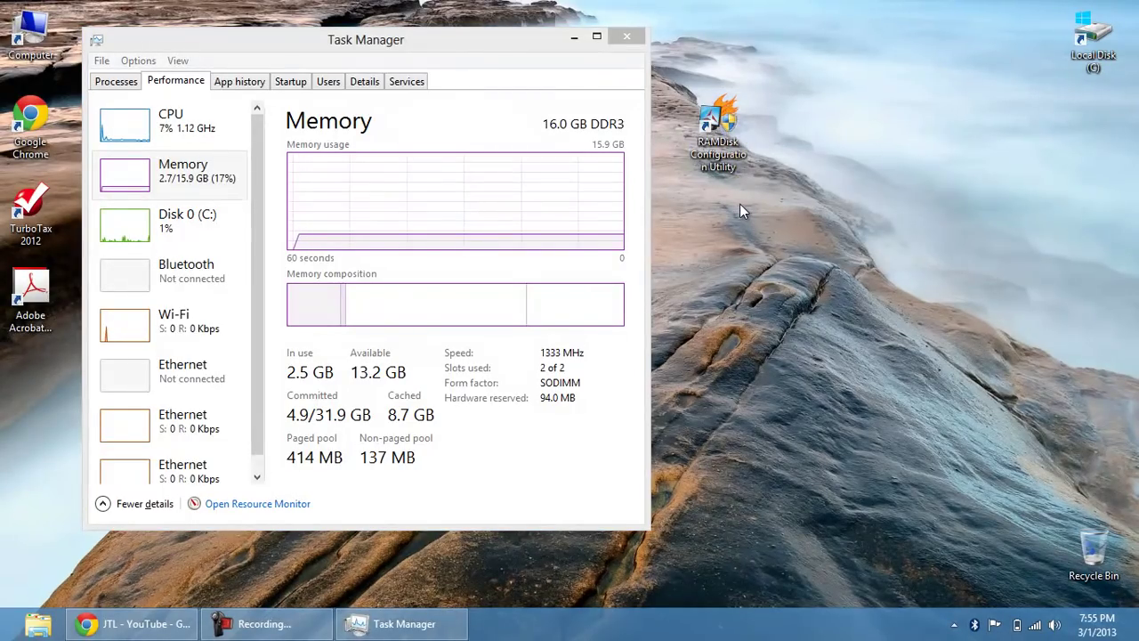
double_click(725, 120)
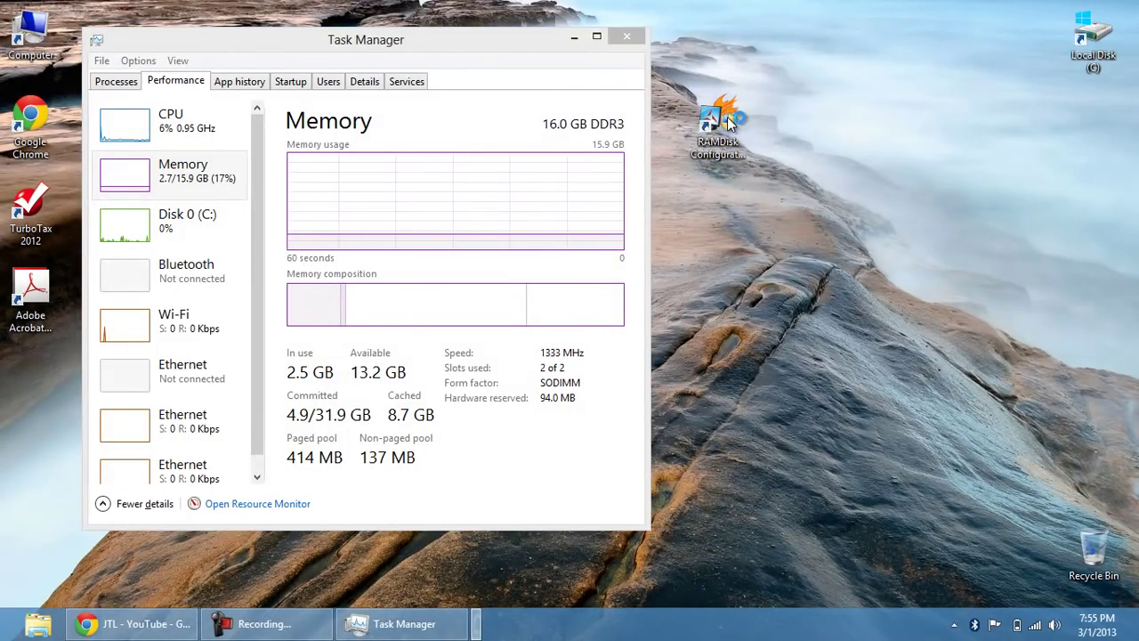
click(643, 340)
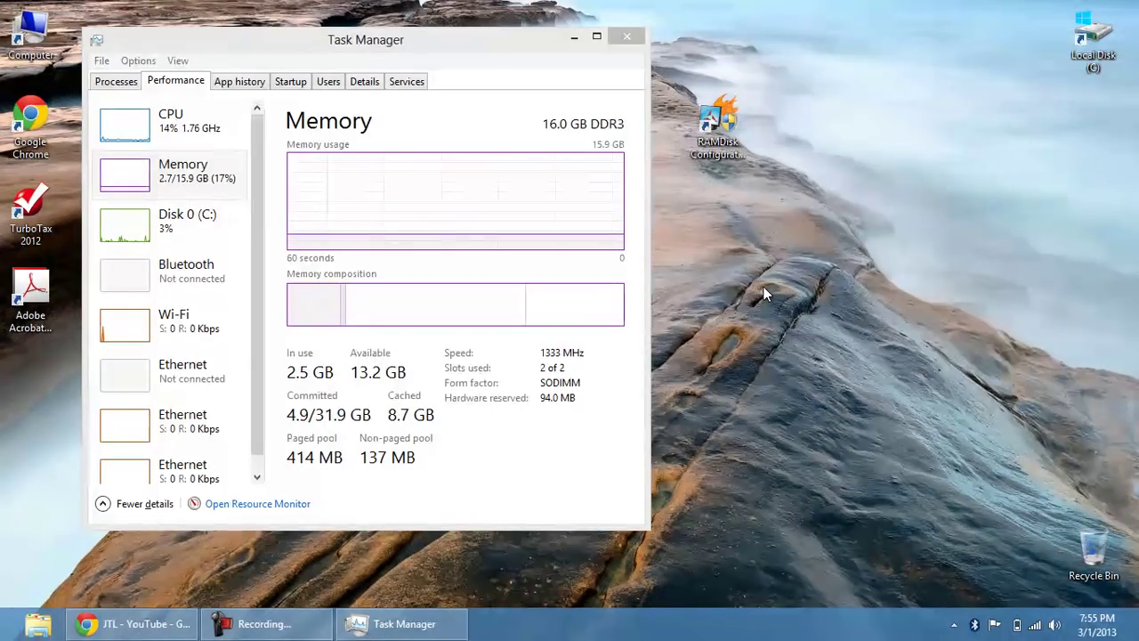
drag(327, 120, 705, 101)
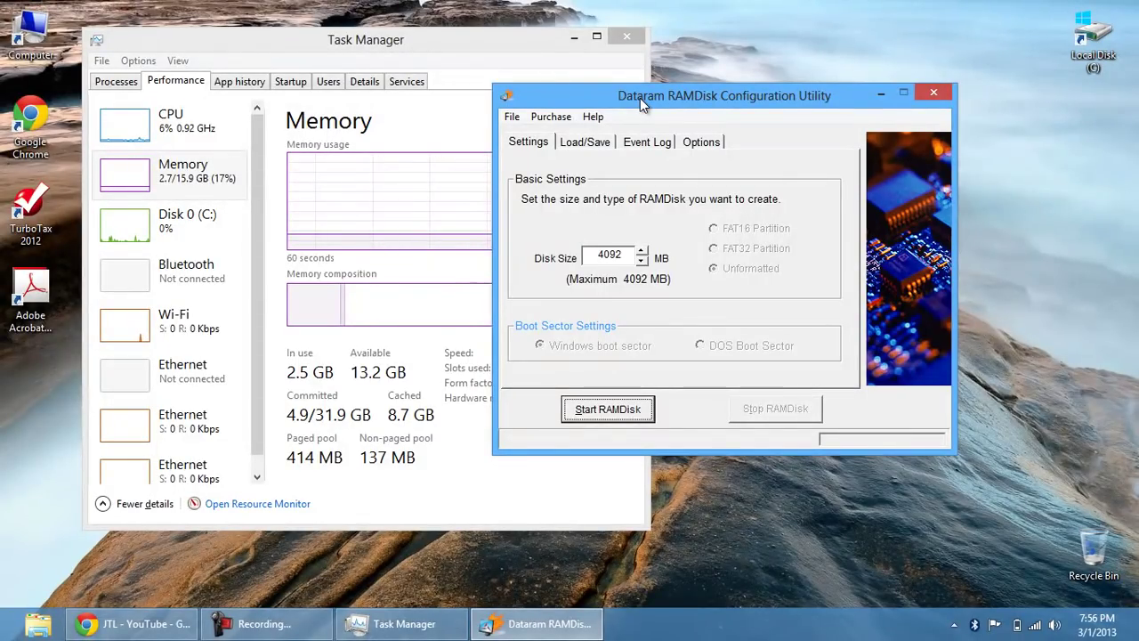
drag(640, 98, 756, 87)
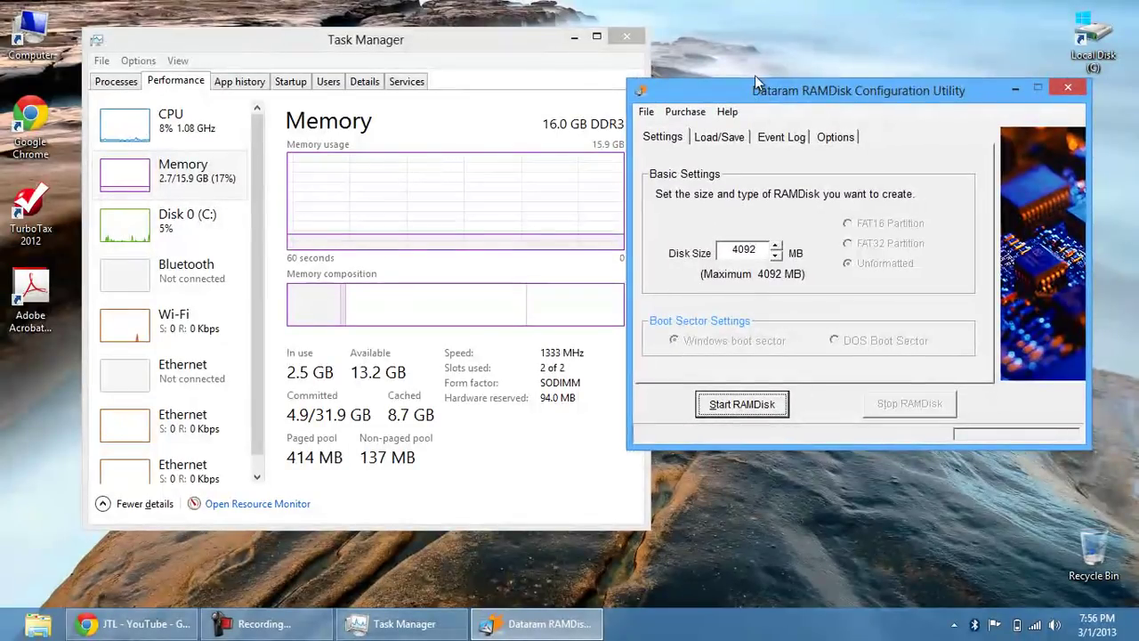
Step: Glance at the RAMDisk load/save settings, return to the basic settings, and arrange both windows side by side without overlap
click(714, 140)
click(676, 139)
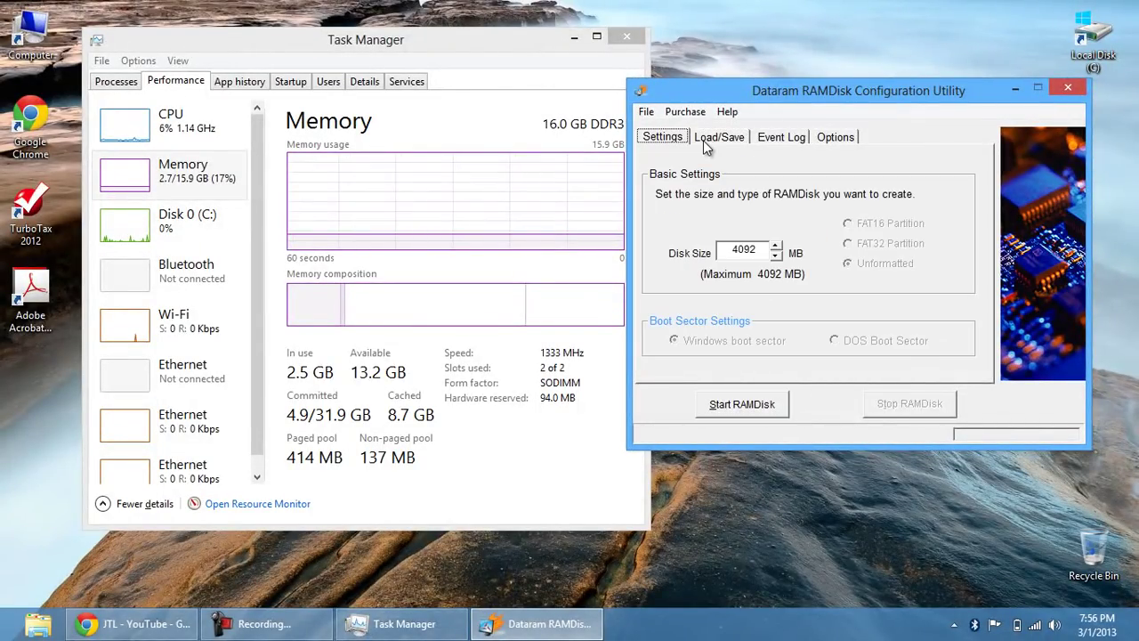
click(705, 141)
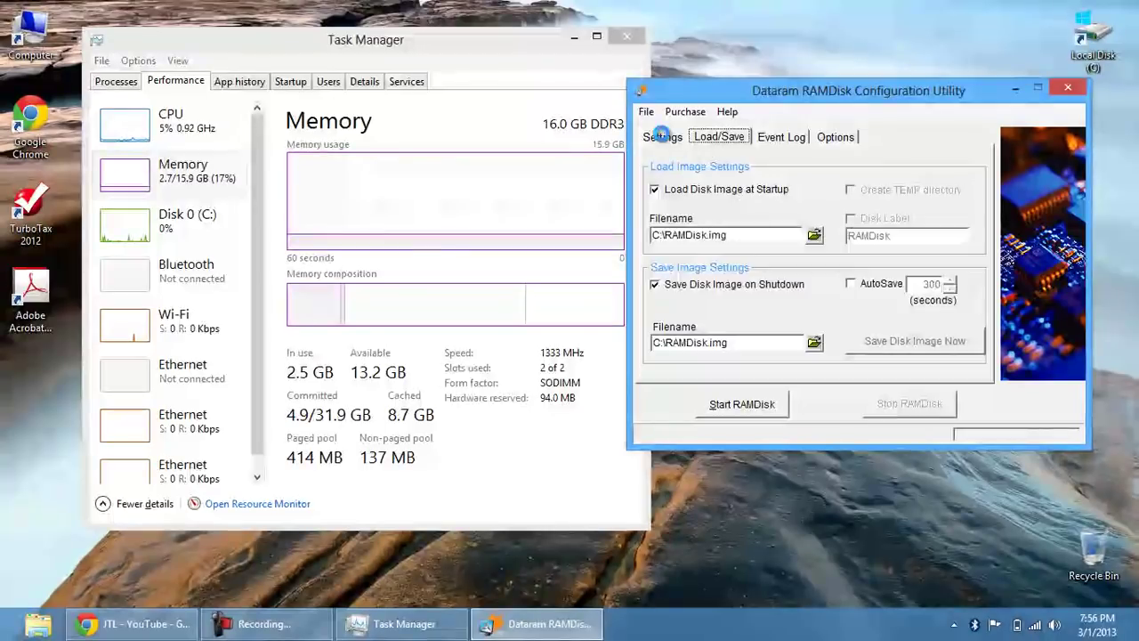
click(663, 141)
drag(495, 42, 424, 46)
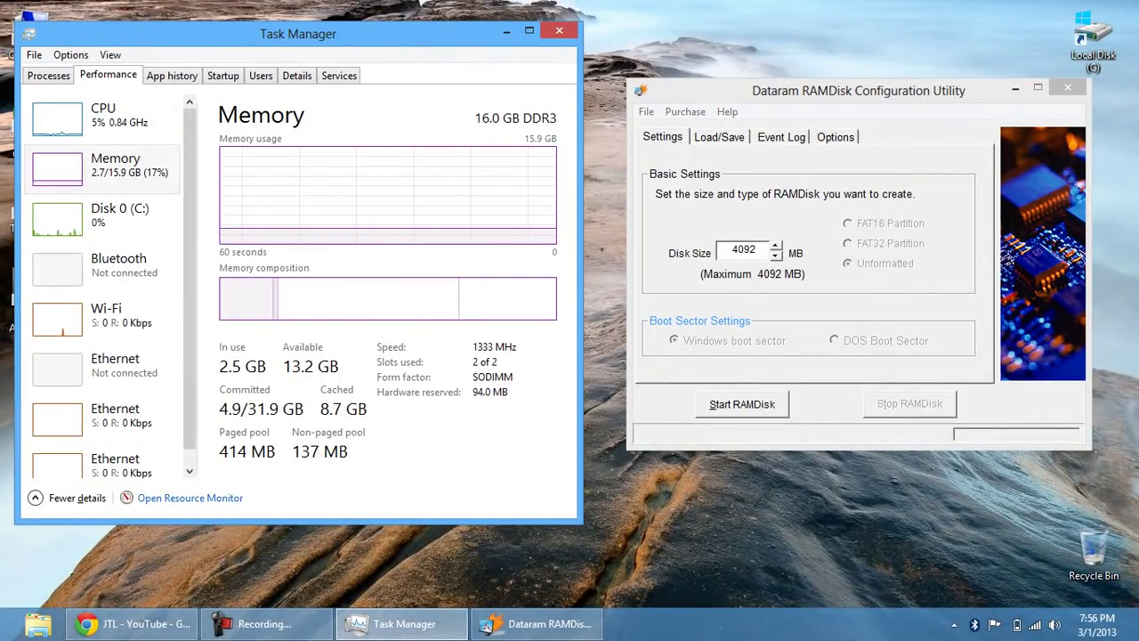
click(787, 98)
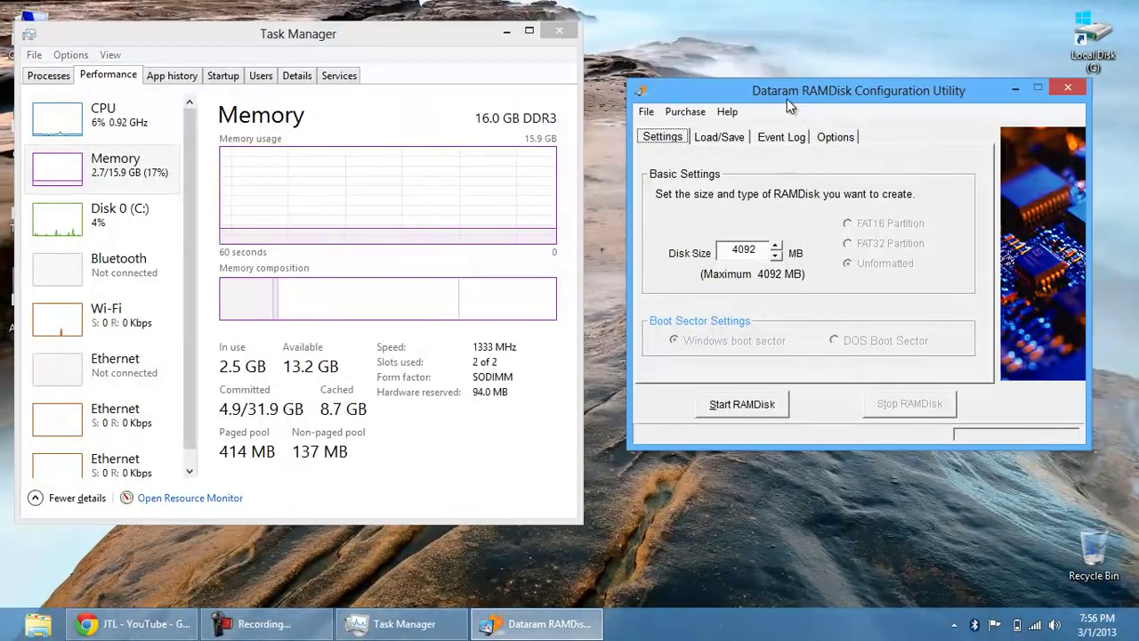
drag(787, 97, 755, 72)
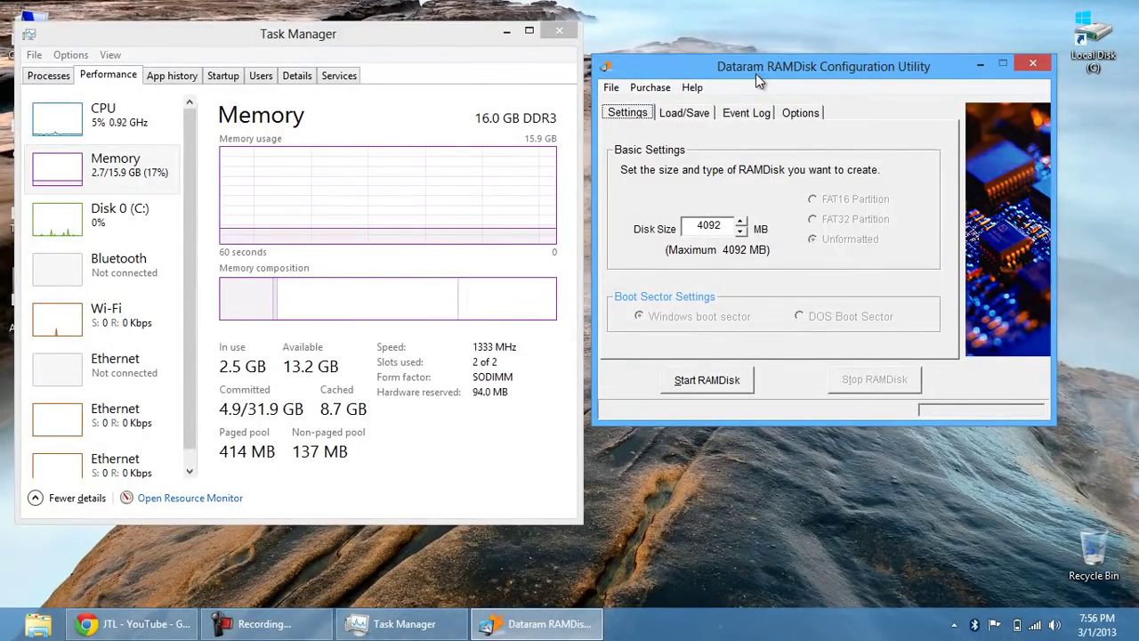
Step: Set the RAMDisk disk size to 2048 MB
drag(756, 73, 772, 83)
double_click(725, 235)
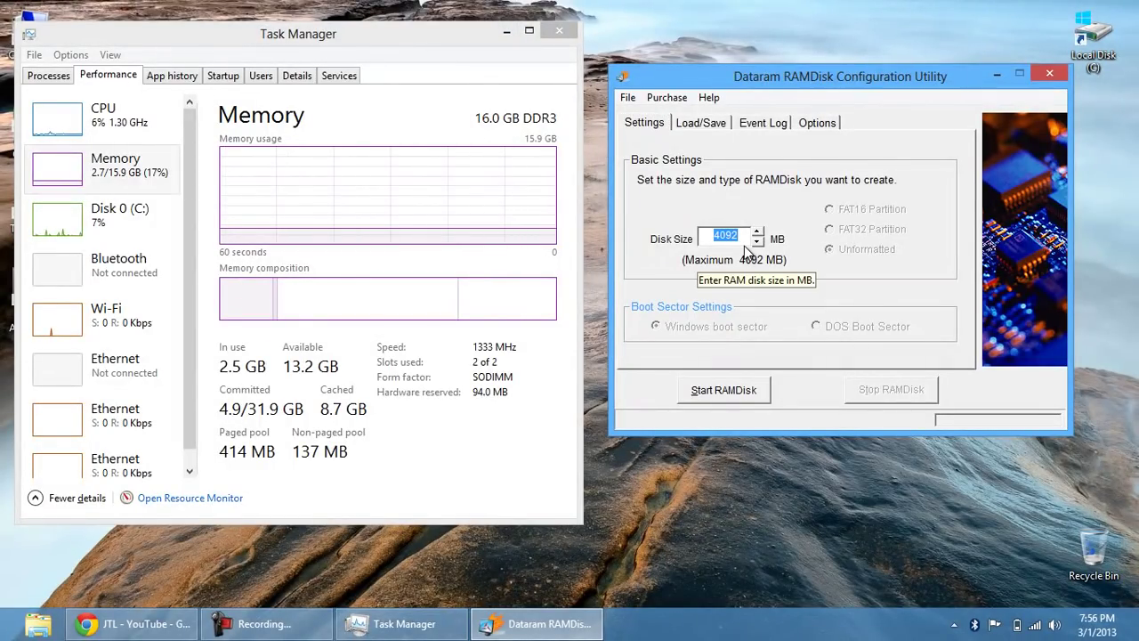
text(2048)
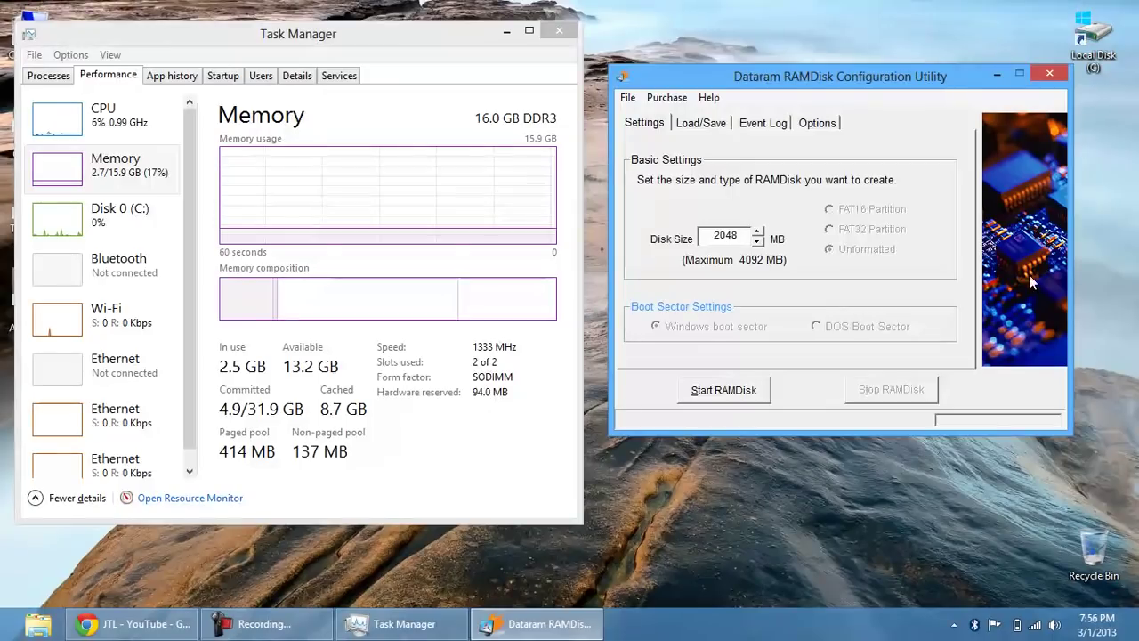
Step: Review the RAMDisk load/save settings, toggling Load Disk Image at Startup off and on, plus the event log and options
click(687, 130)
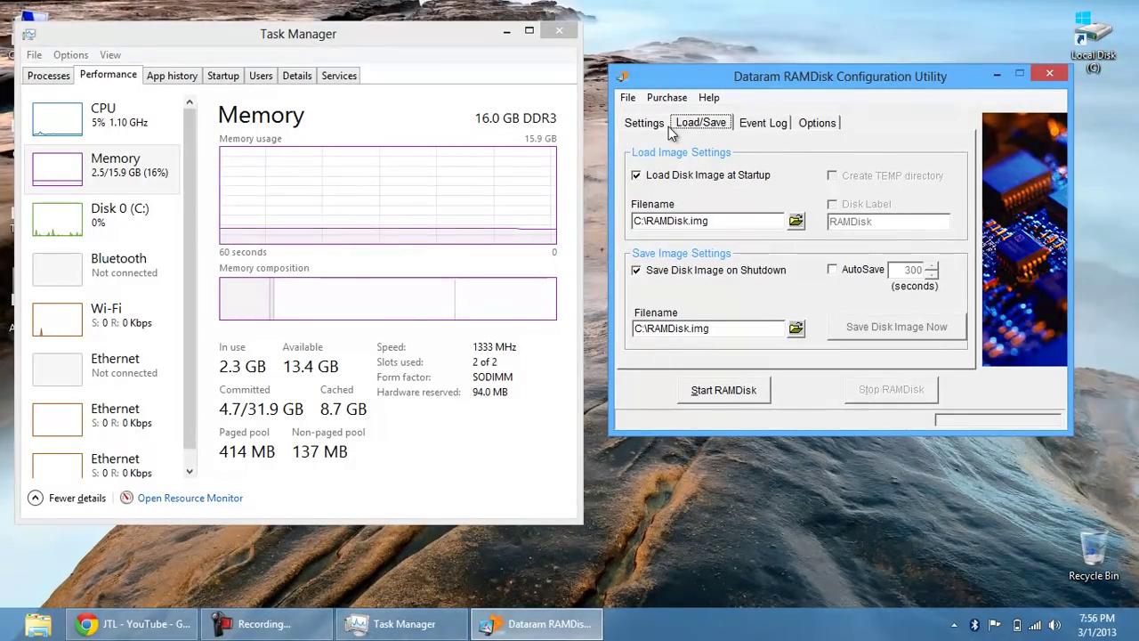
click(648, 178)
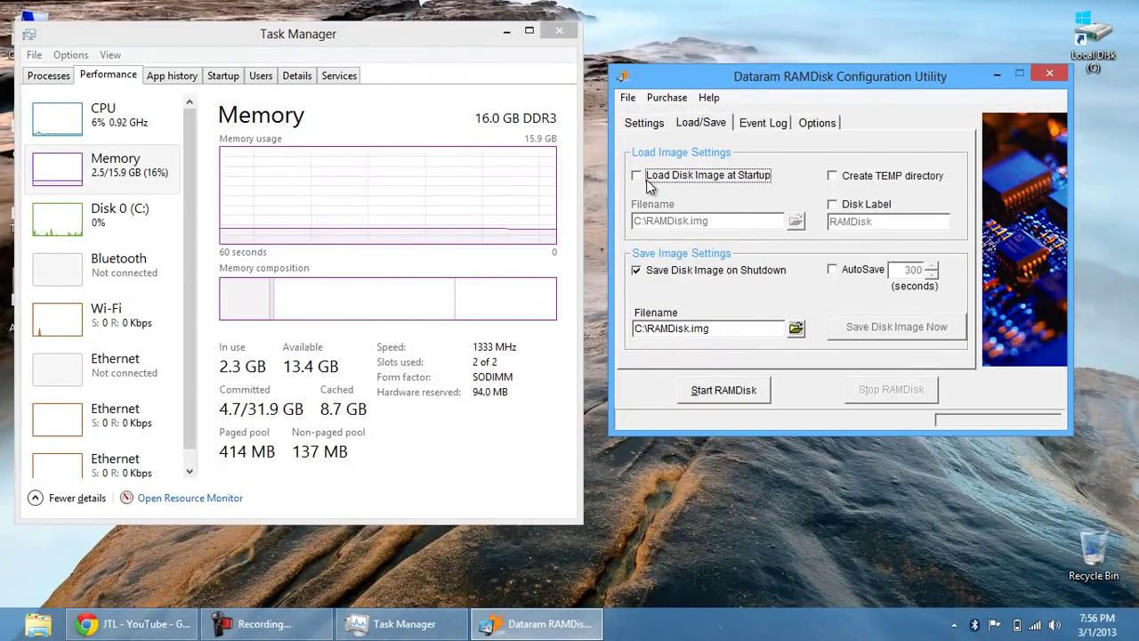
click(647, 180)
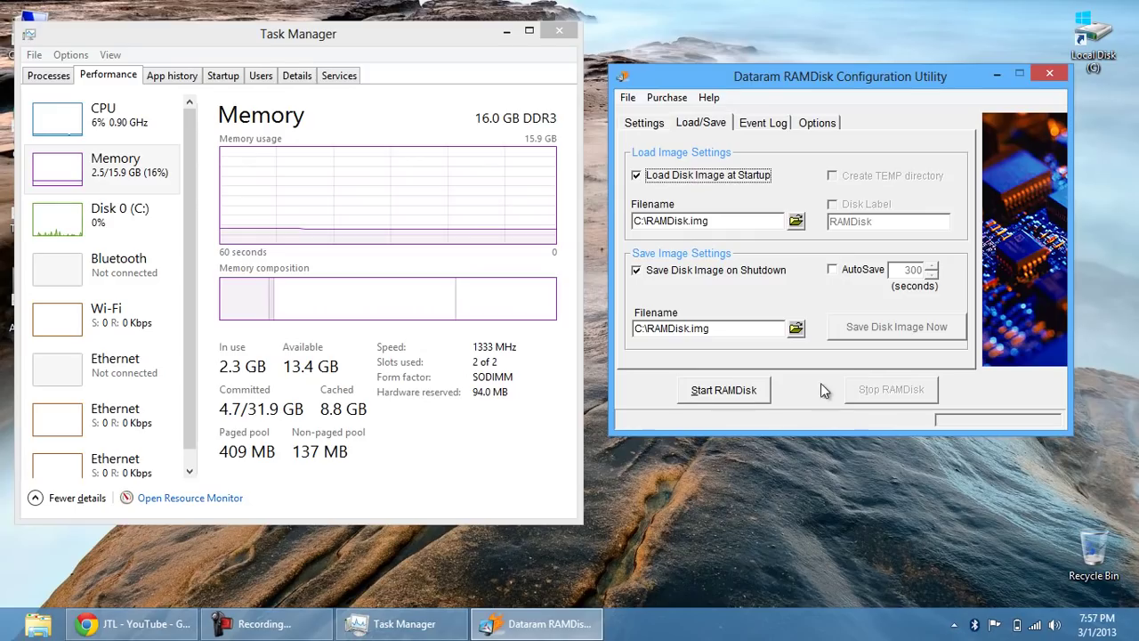
click(765, 126)
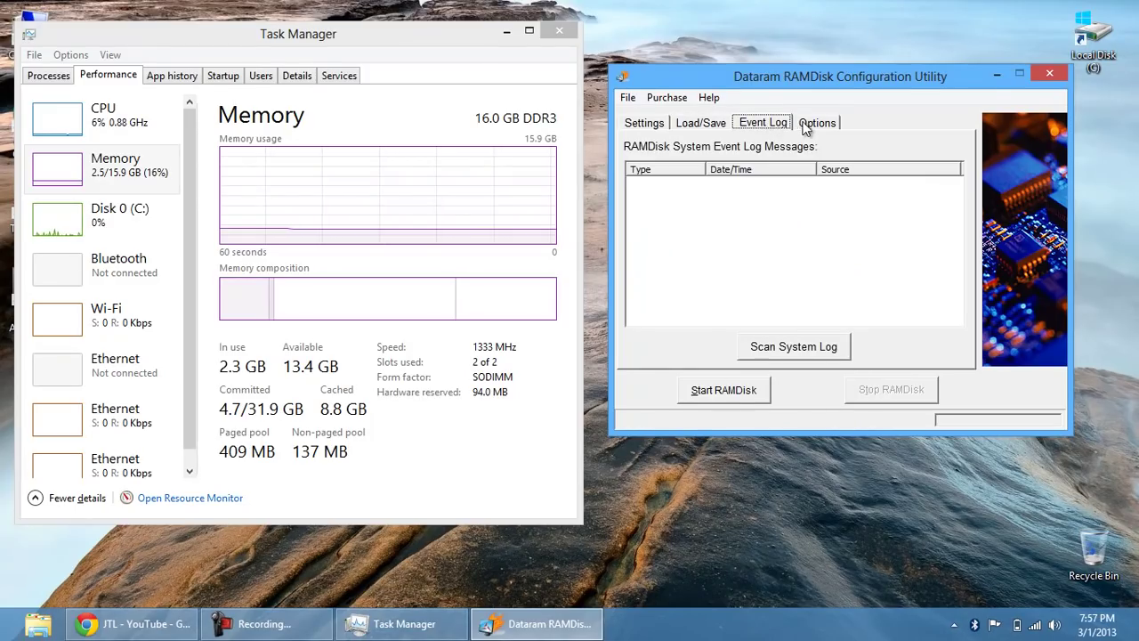
click(814, 123)
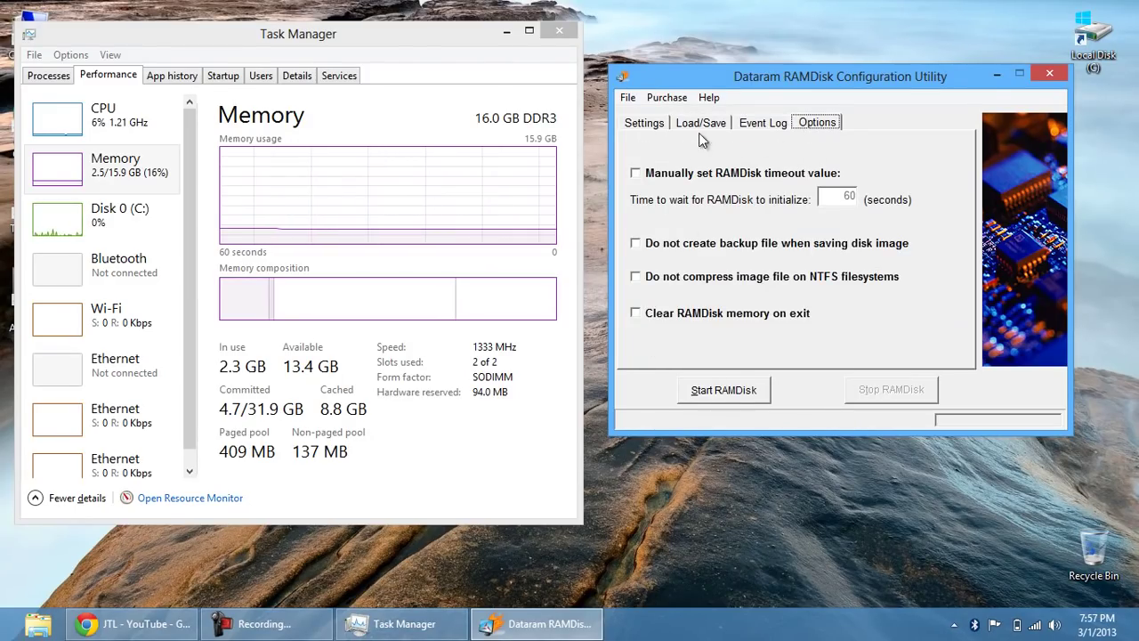
click(644, 124)
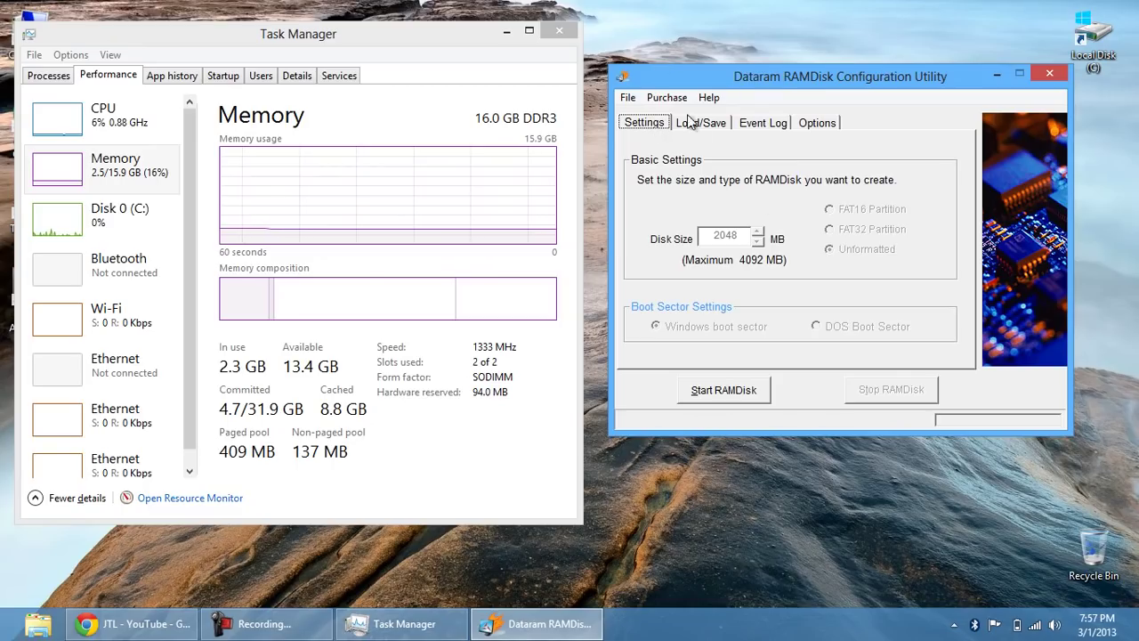
Step: Show the computer's drives in File Explorer and start the 2048 MB RAMDisk
click(38, 625)
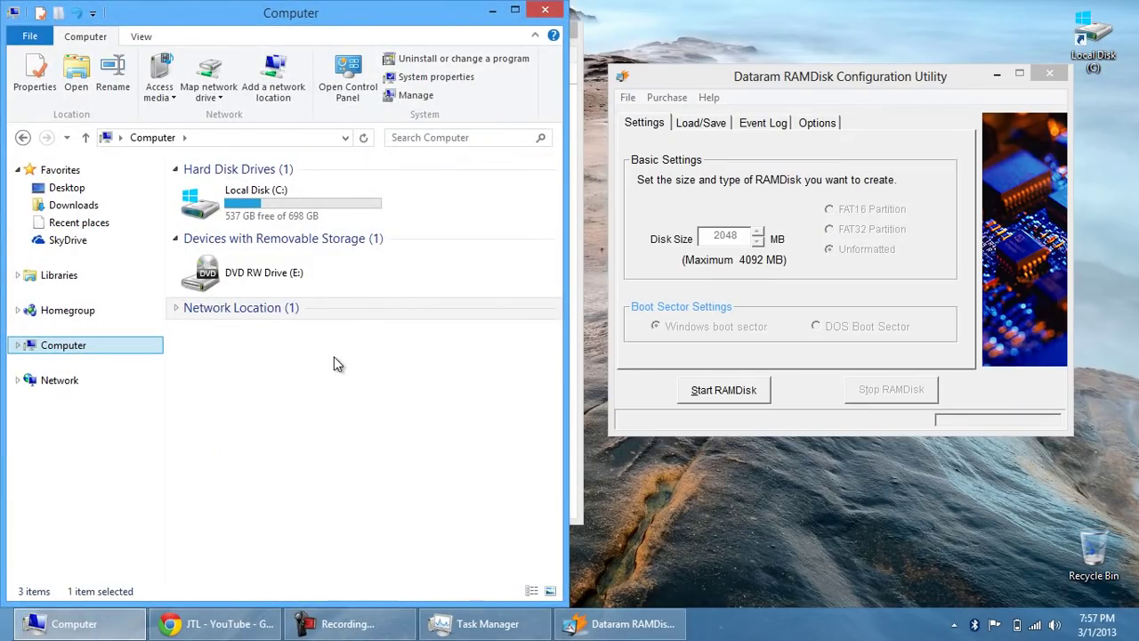
click(302, 195)
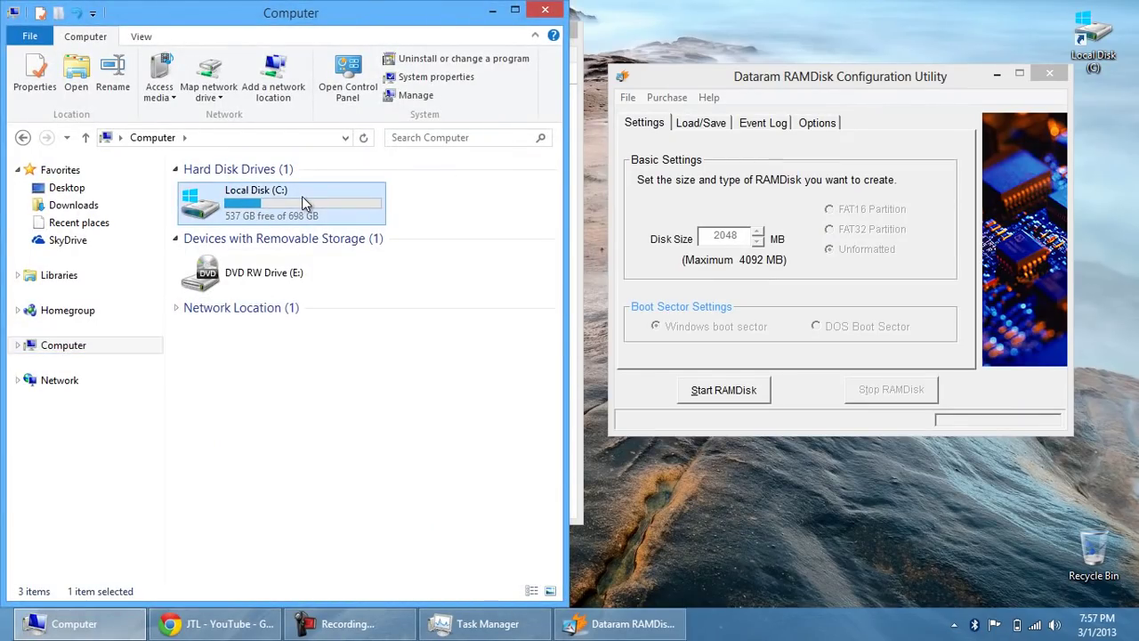
click(763, 397)
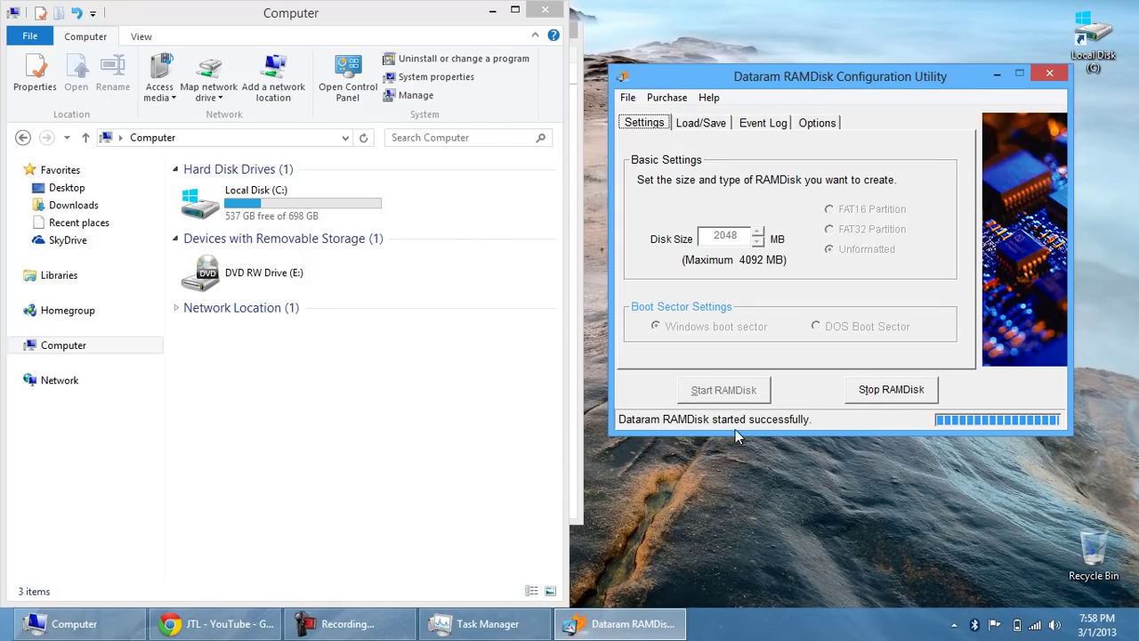
click(242, 140)
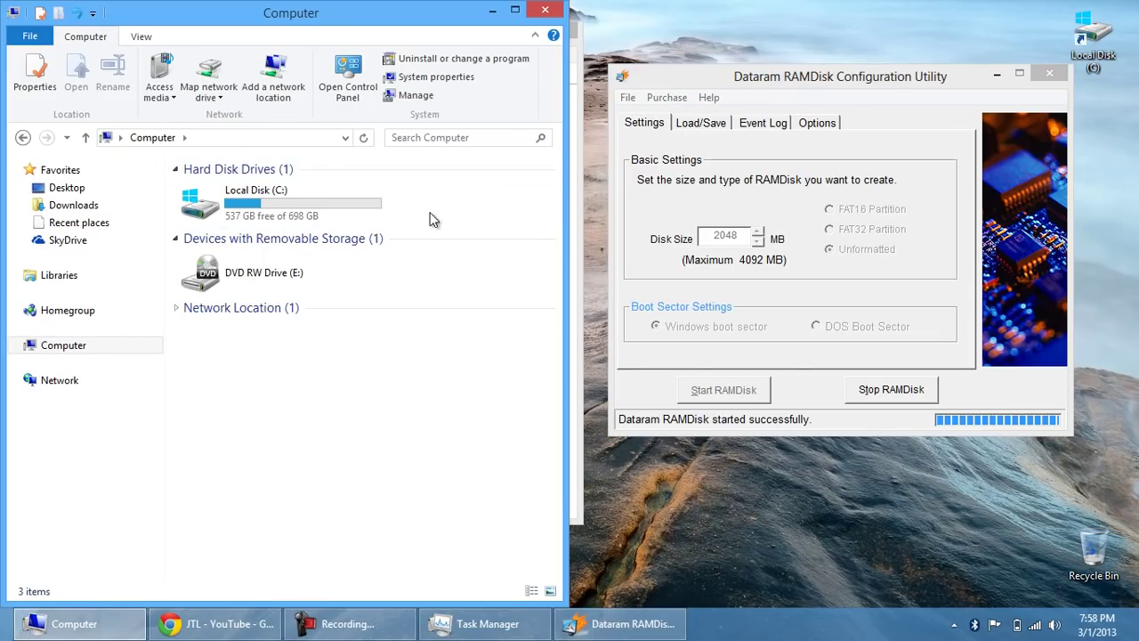
Step: Open Disk Management in the Computer Management console
right_click(56, 347)
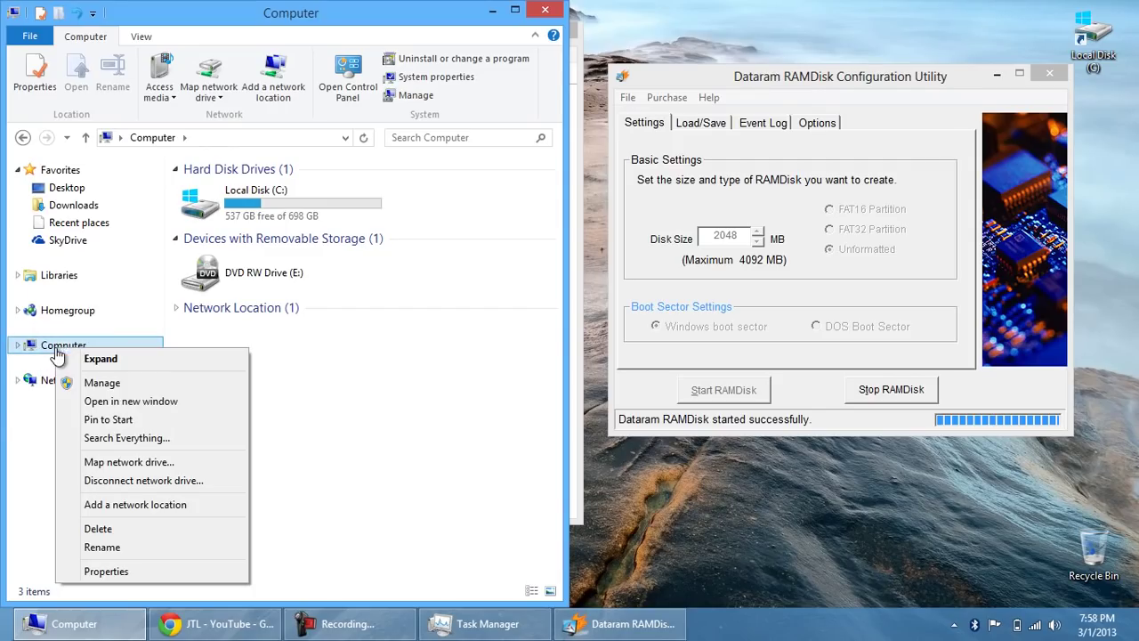
click(161, 382)
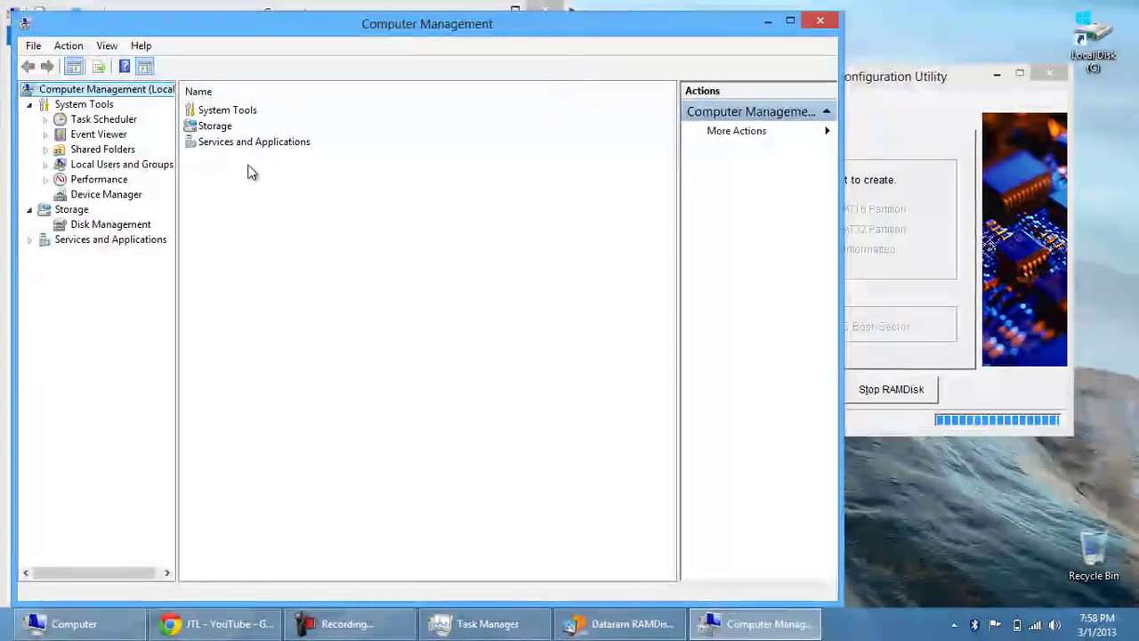
double_click(219, 130)
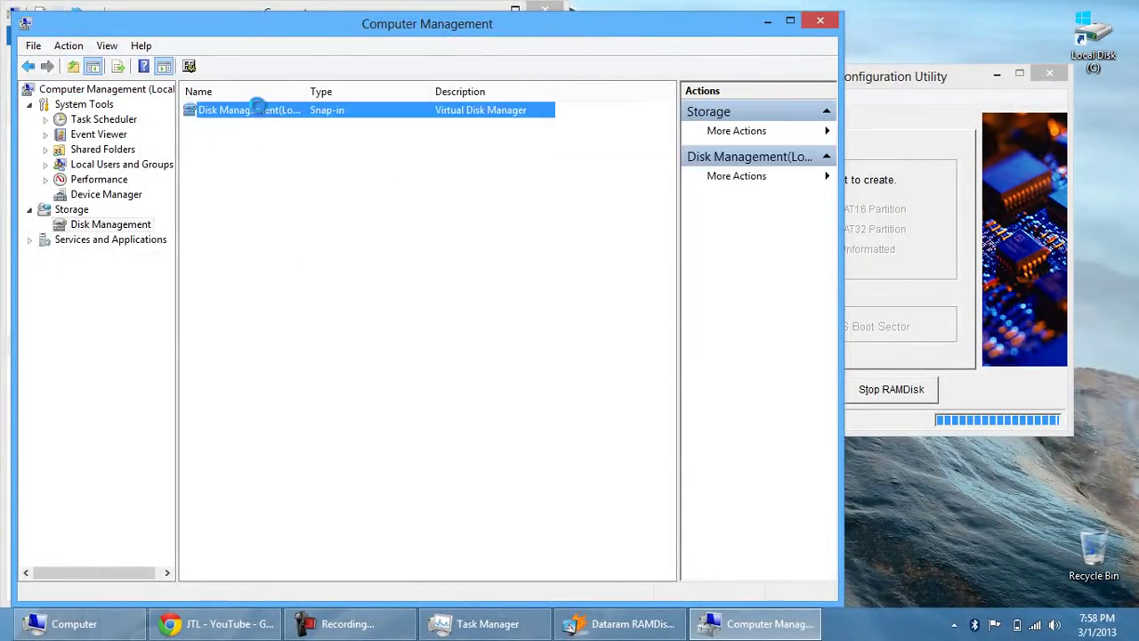
double_click(258, 111)
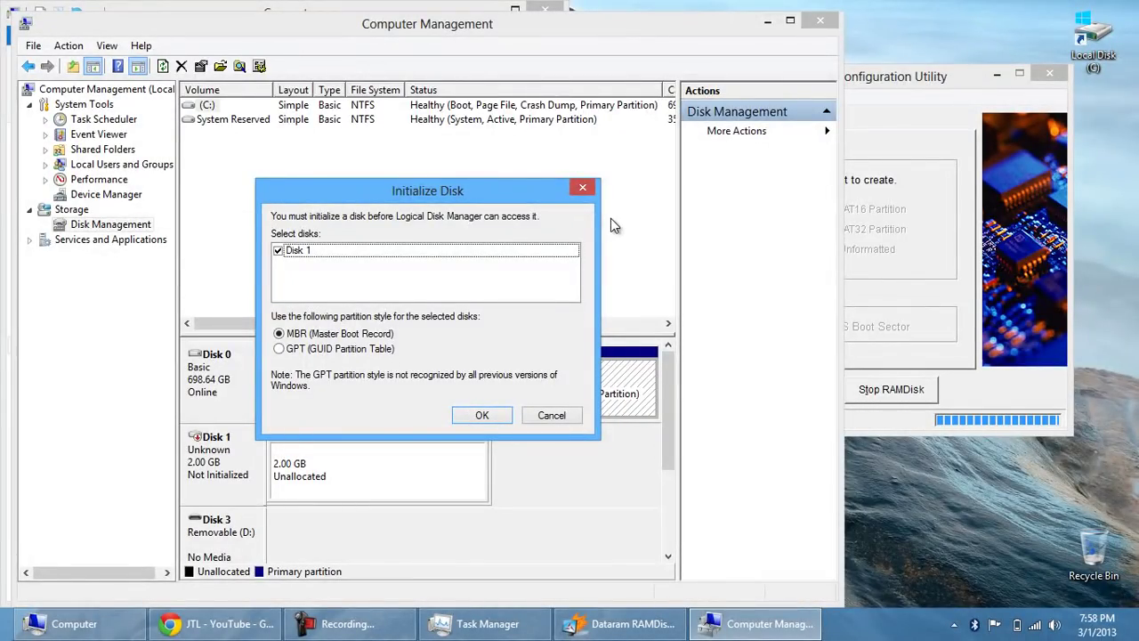
Step: Initialize Disk 1 with the MBR partition style and select its unallocated space
click(481, 415)
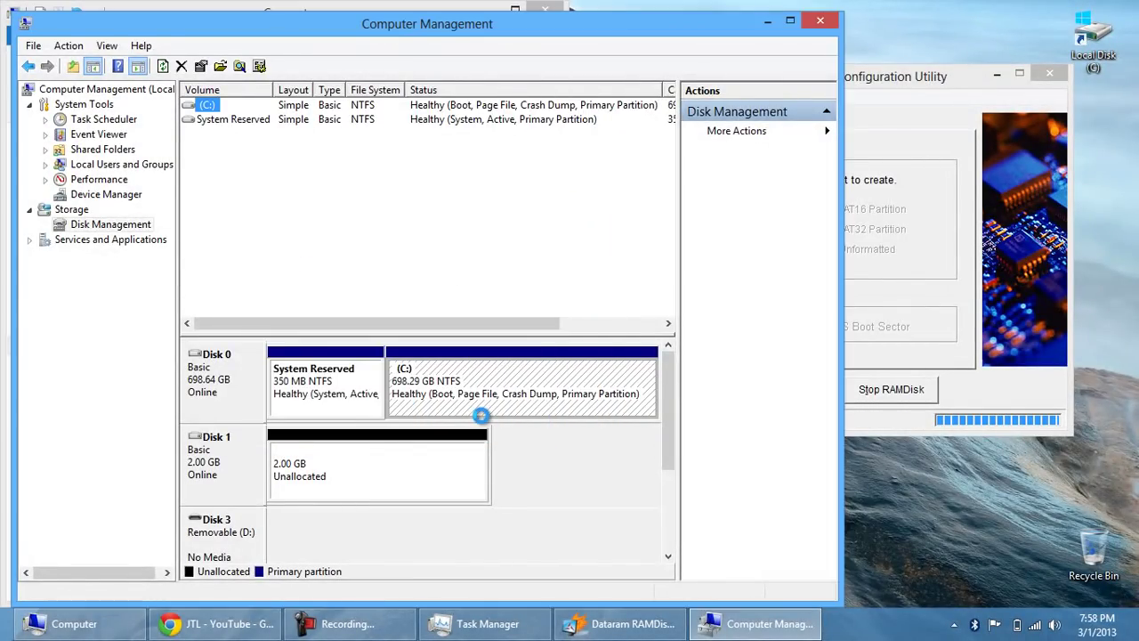
click(430, 444)
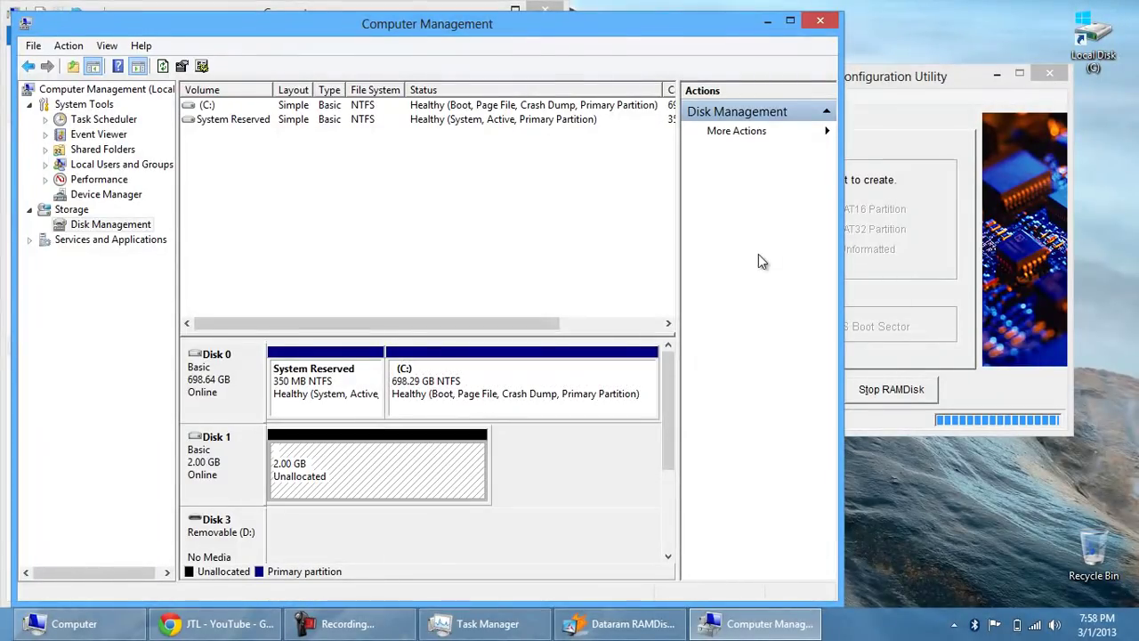
Step: Start a new simple volume in Disk 1's unallocated space and assign it drive letter F
mouse_move(540, 32)
mouse_down()
mouse_move(554, 158)
mouse_move(544, 43)
mouse_move(532, 25)
mouse_up()
right_click(385, 479)
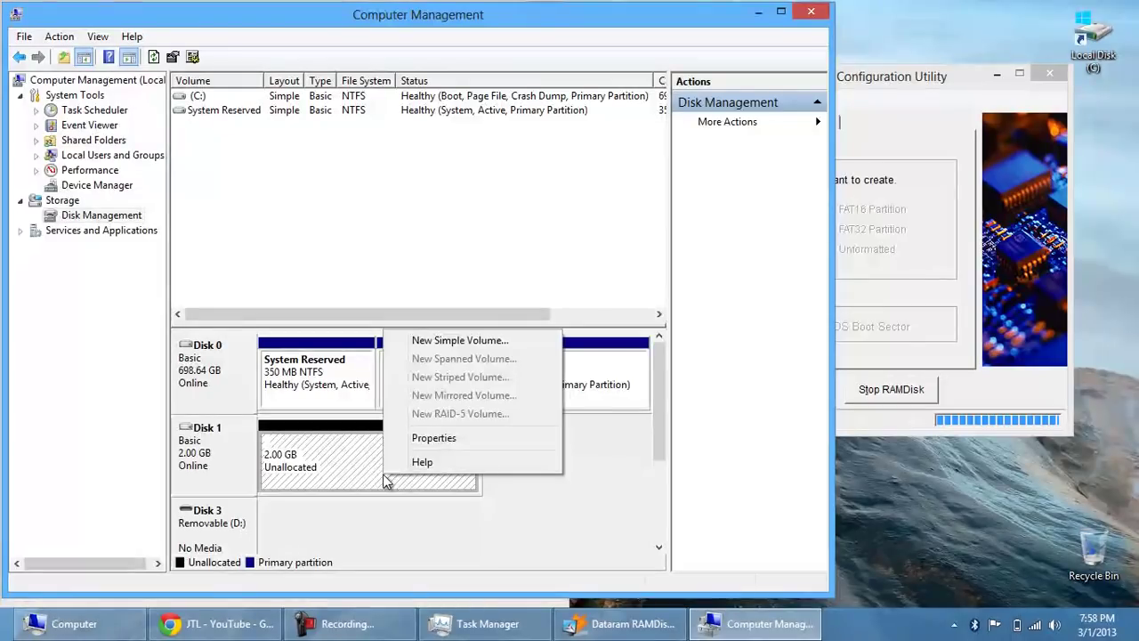
click(460, 340)
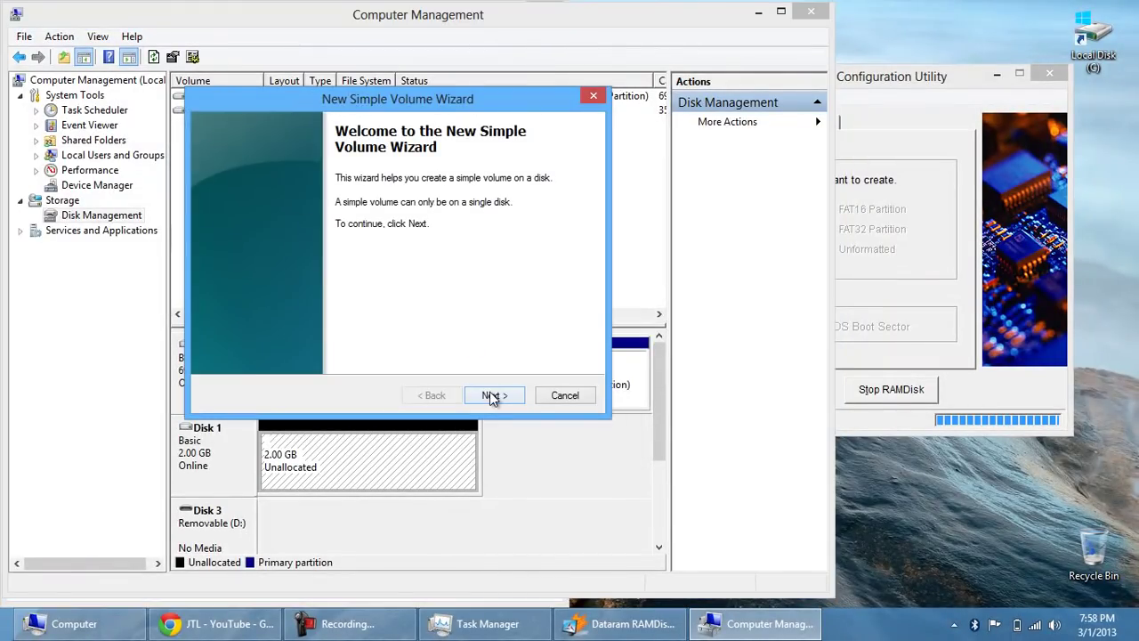
click(492, 395)
click(492, 395)
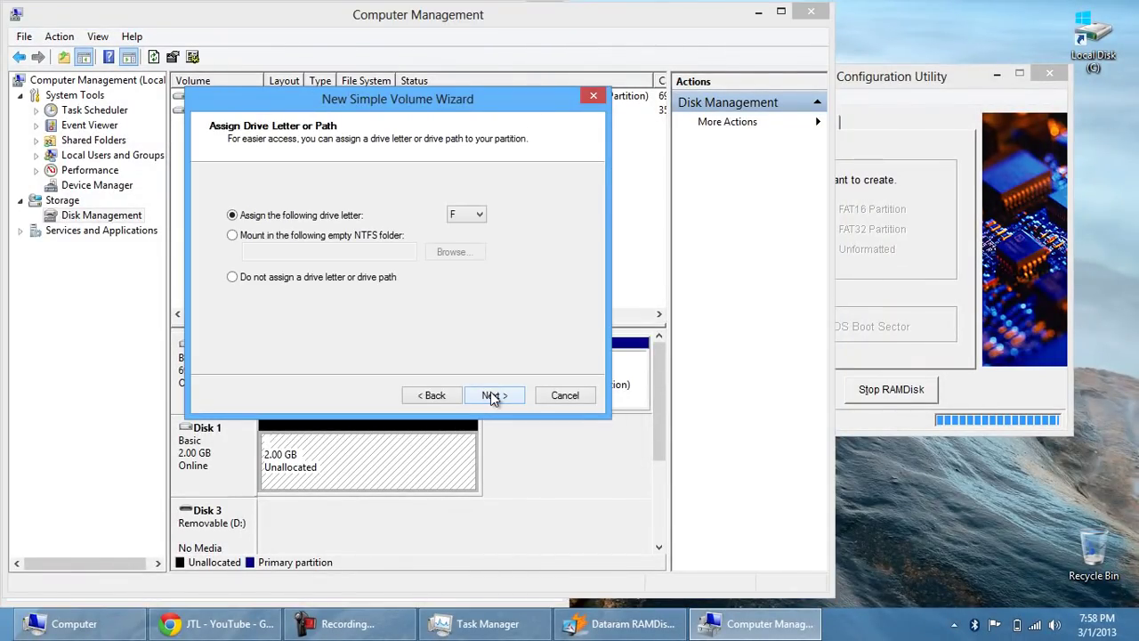
click(492, 395)
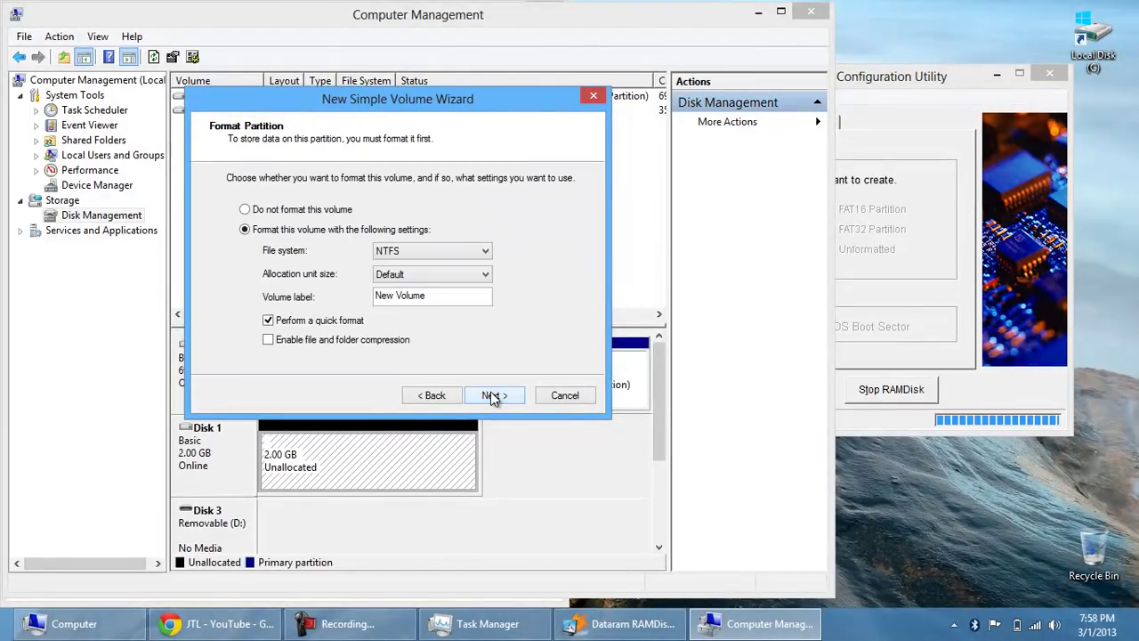
Step: Quick-format the new volume as NTFS with default allocation unit size and the label New Volume, and complete the wizard
click(448, 251)
click(516, 241)
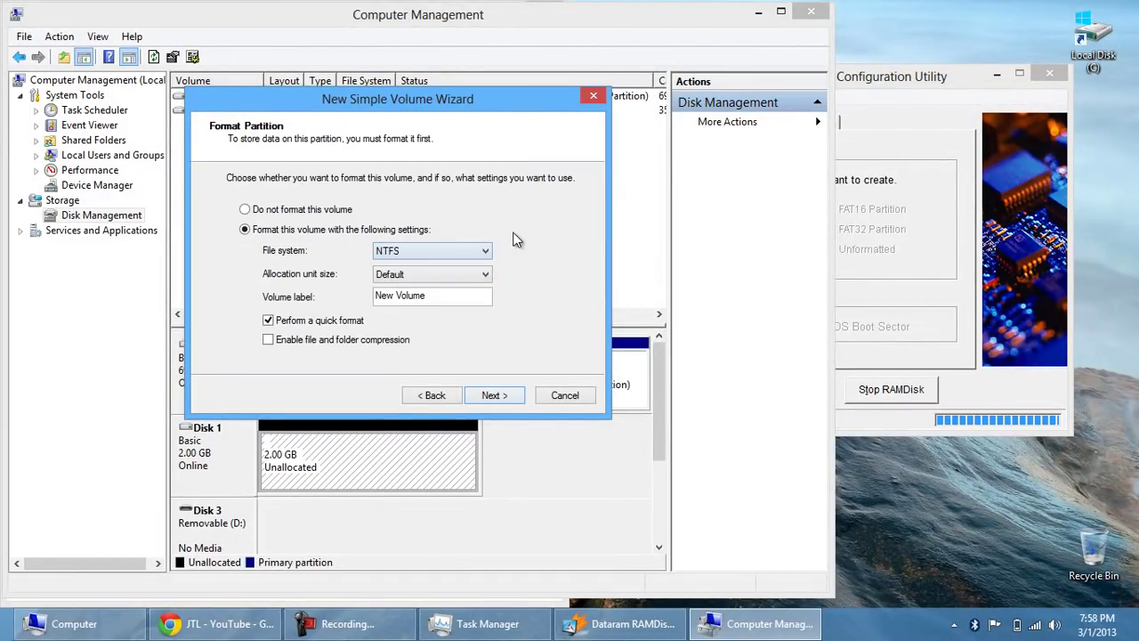
click(494, 395)
click(503, 395)
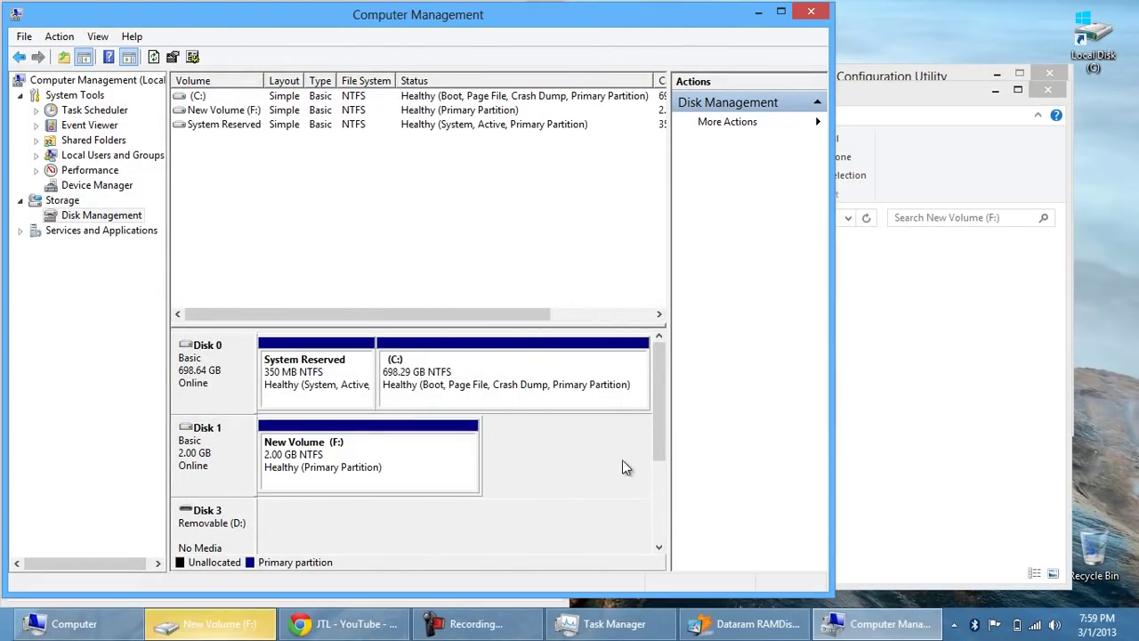
Step: Close the new volume's window and Computer Management, and check the contents of New Volume (F:) from the computer's drives
click(1047, 90)
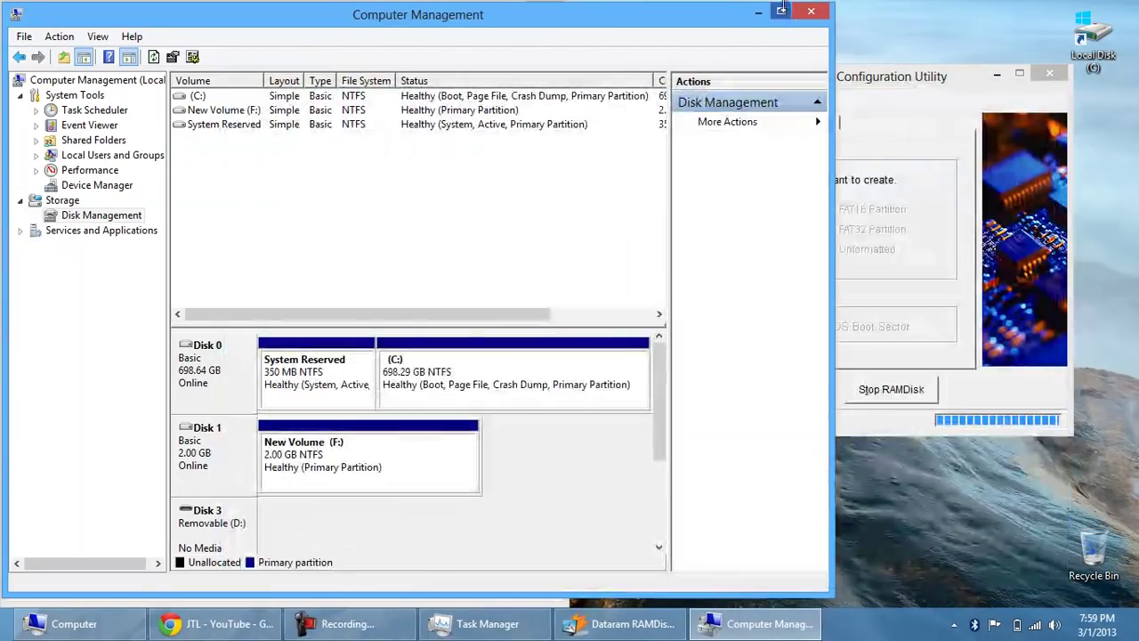
click(812, 12)
click(328, 253)
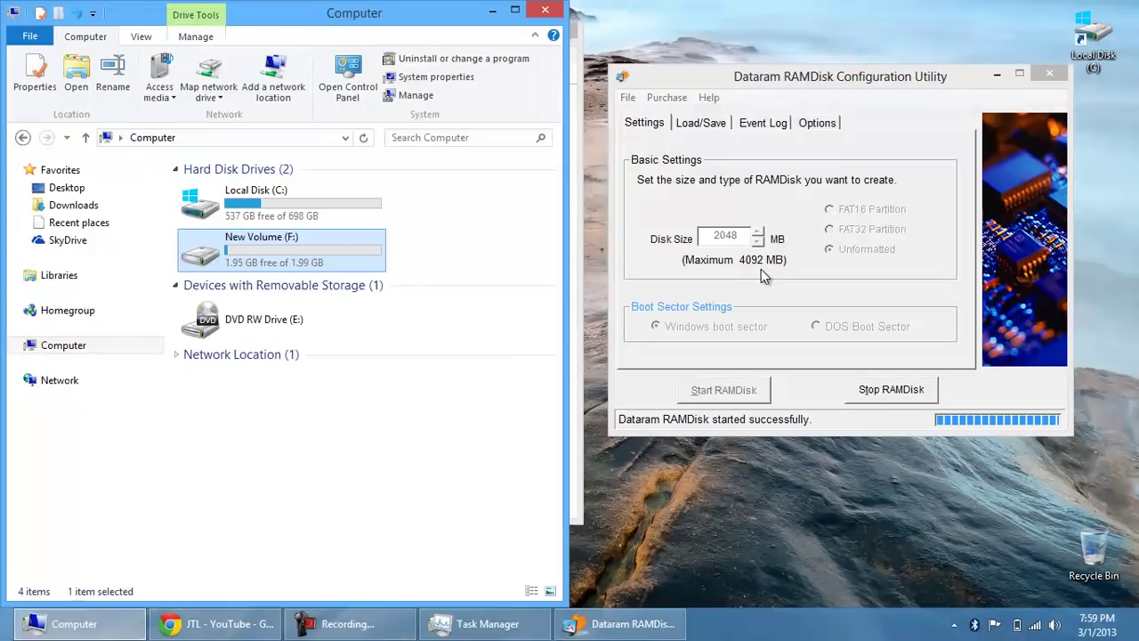
double_click(279, 250)
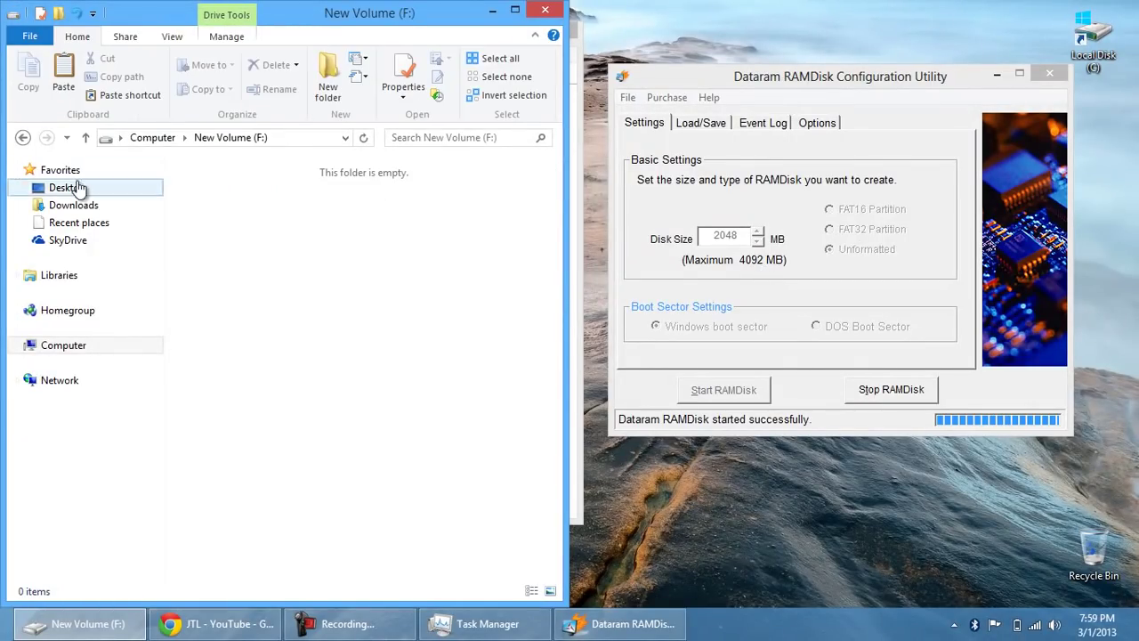
click(23, 137)
double_click(361, 256)
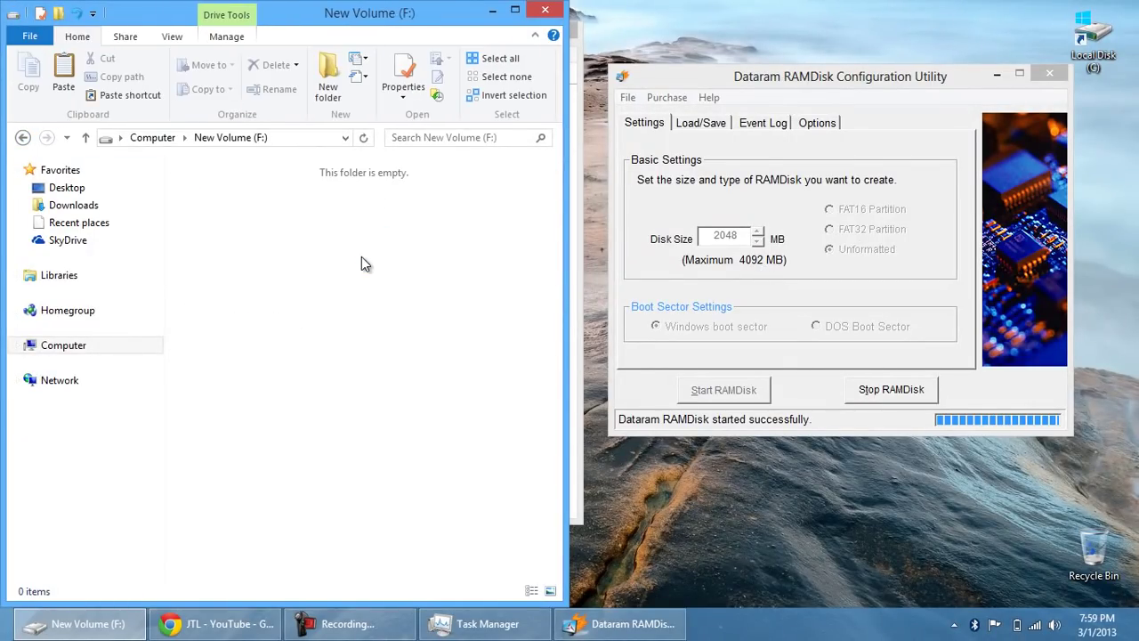
click(23, 137)
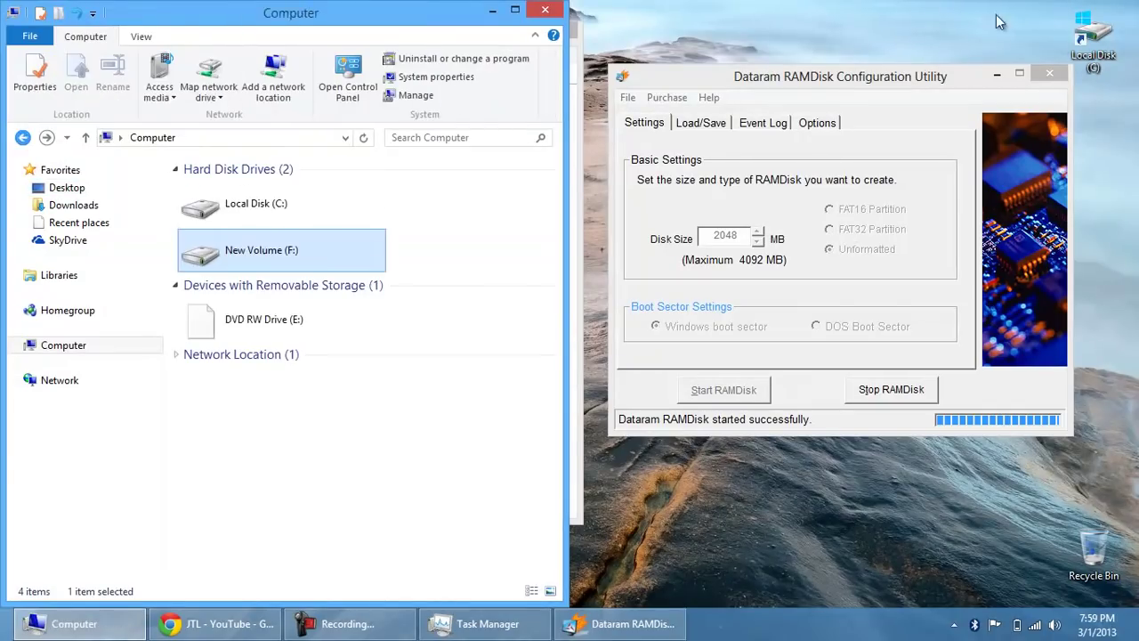
Step: Minimize the RAMDisk utility and open New Volume (F:) in a maximized File Explorer window
click(996, 74)
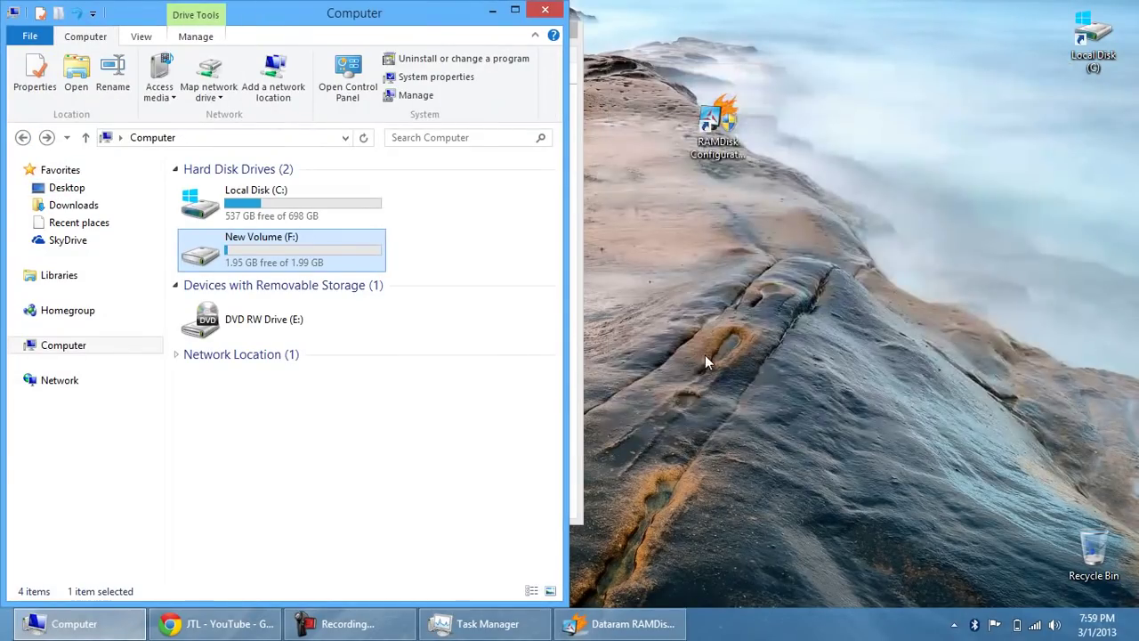
click(521, 13)
double_click(491, 206)
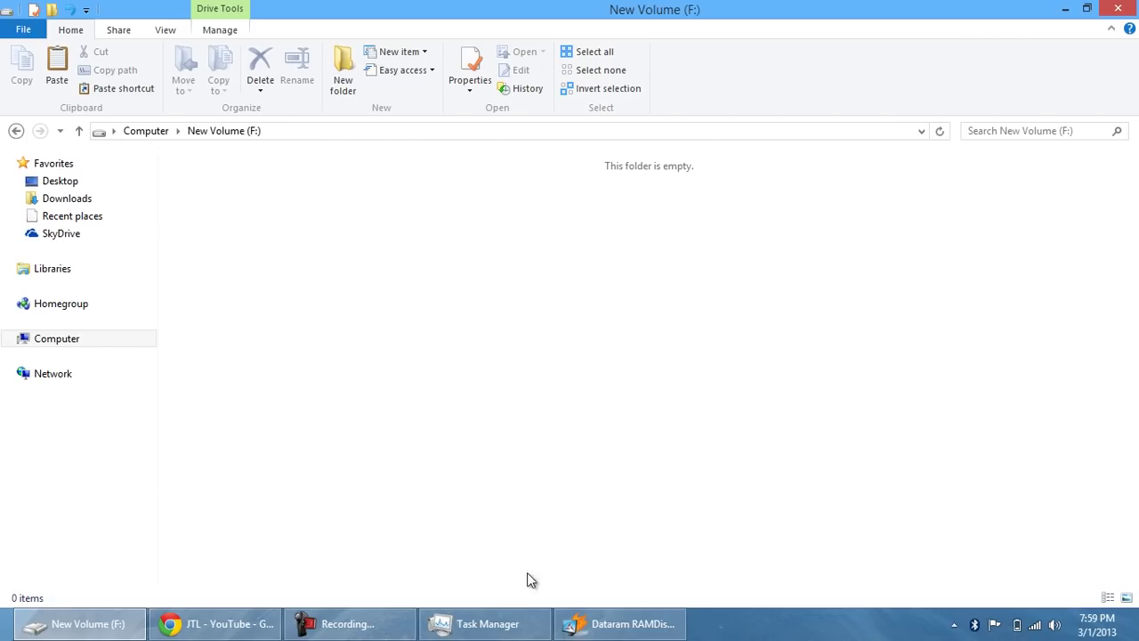
Step: Check the memory usage in Task Manager and return to the New Volume (F:) folder
click(514, 625)
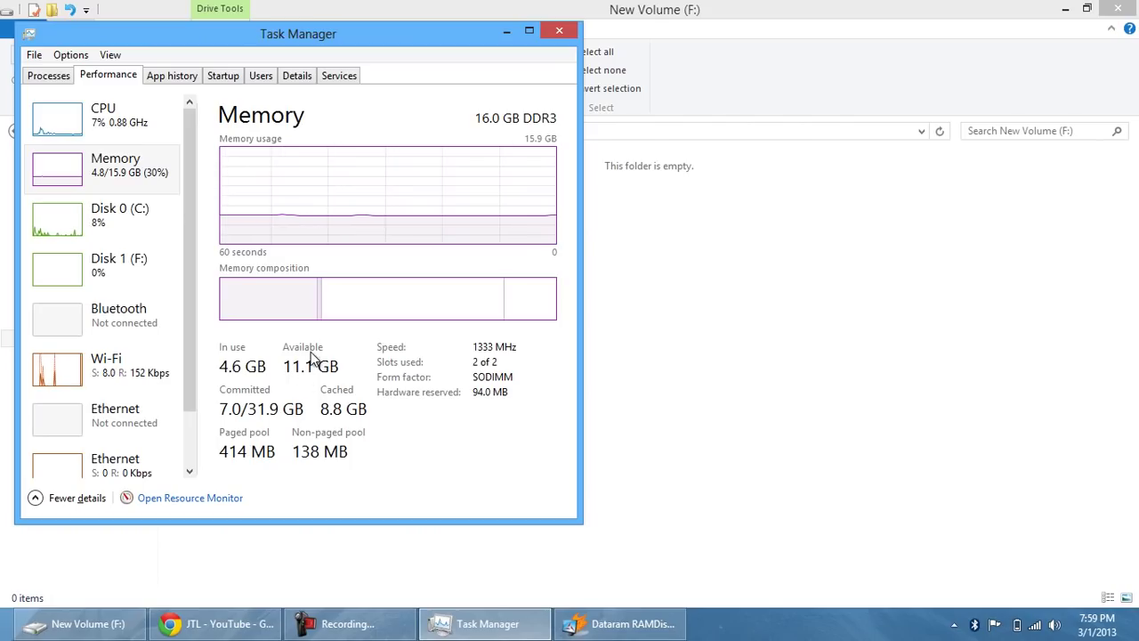
click(746, 301)
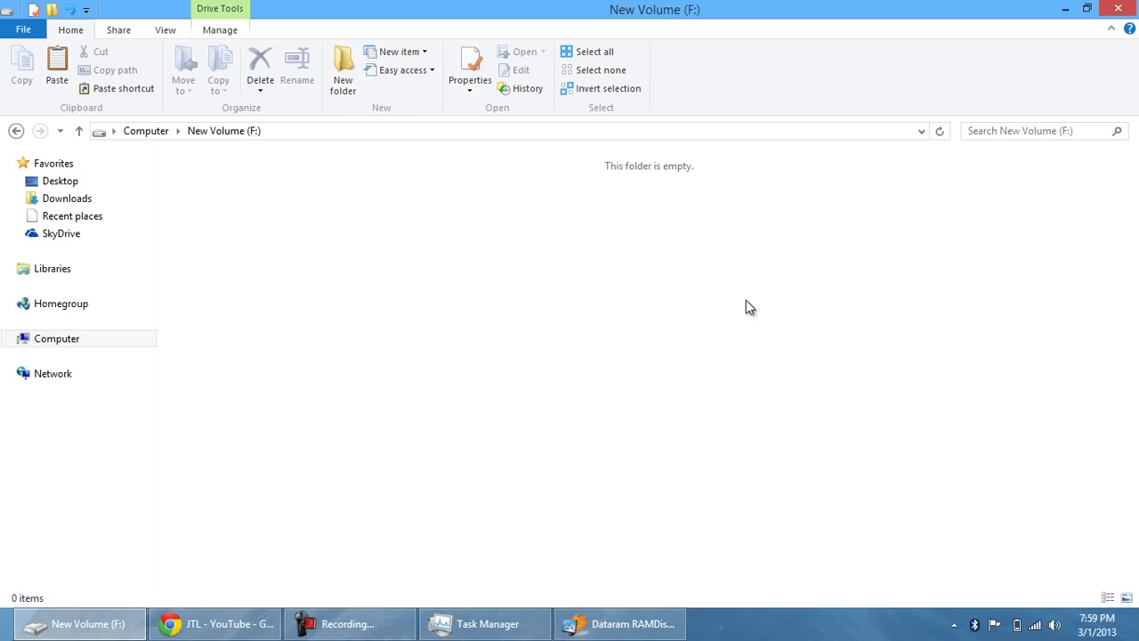
right_click(745, 307)
click(463, 216)
Step: Restore the New Volume (F:) window to its smaller size and minimize the Task Manager window behind it
double_click(503, 7)
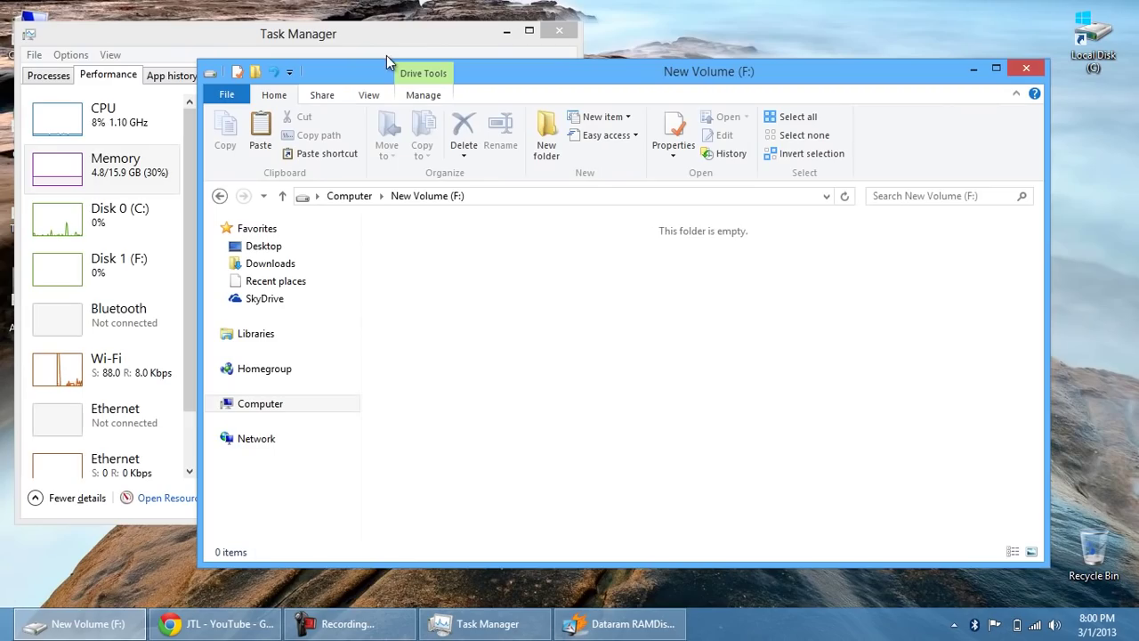
click(504, 38)
click(504, 35)
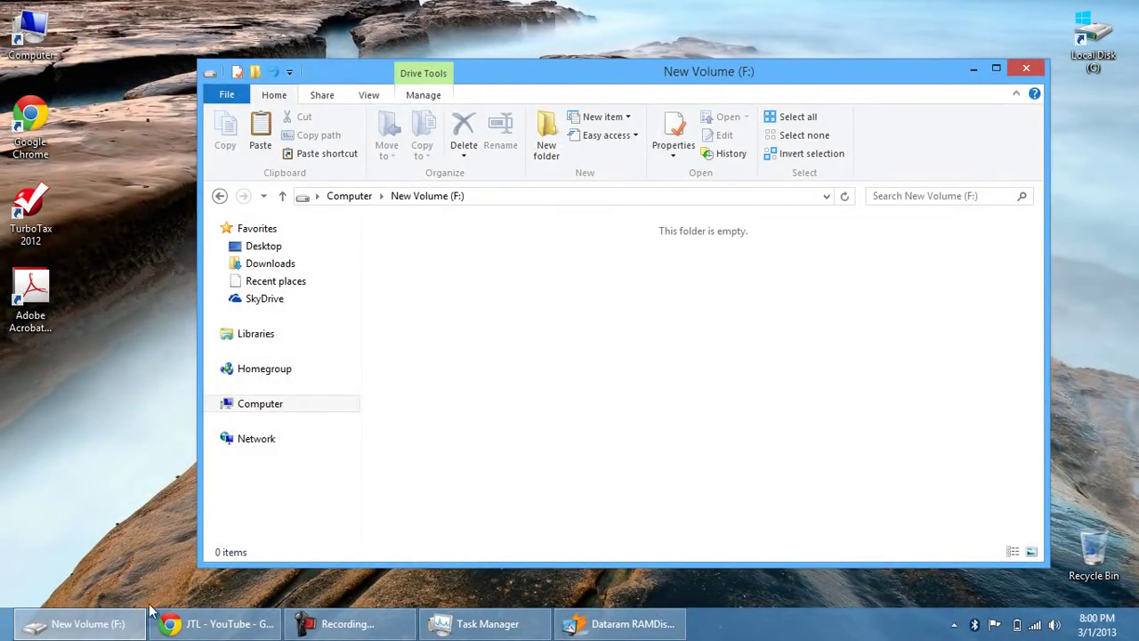
Step: Switch to Google Chrome and search the web for "audacity" in a new tab
click(216, 624)
click(383, 11)
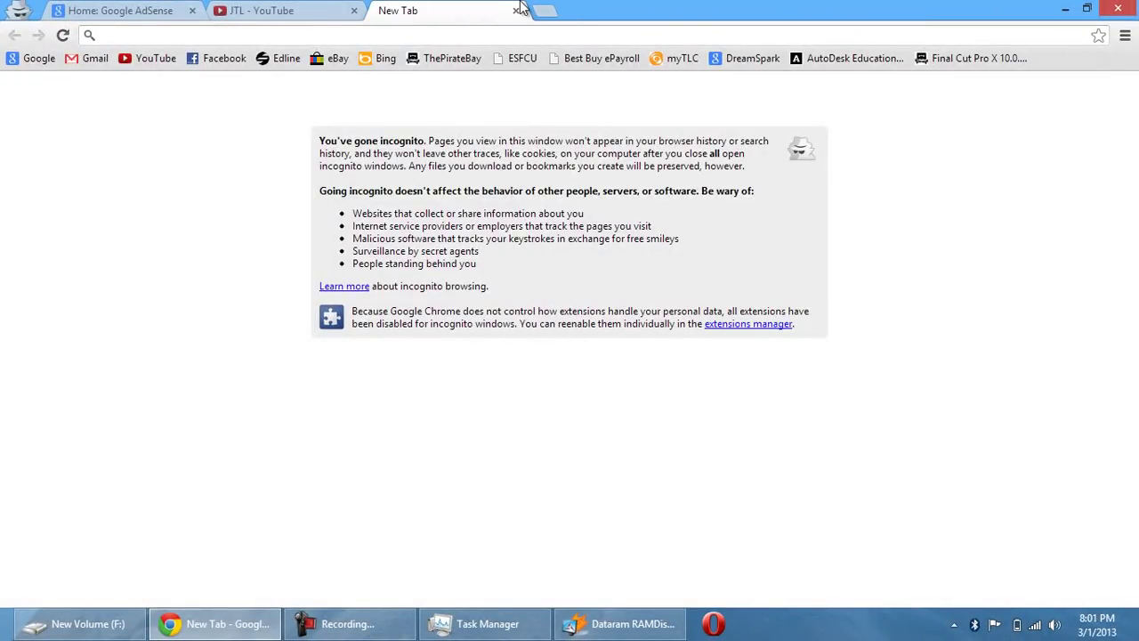
text(audacity)
key(Return)
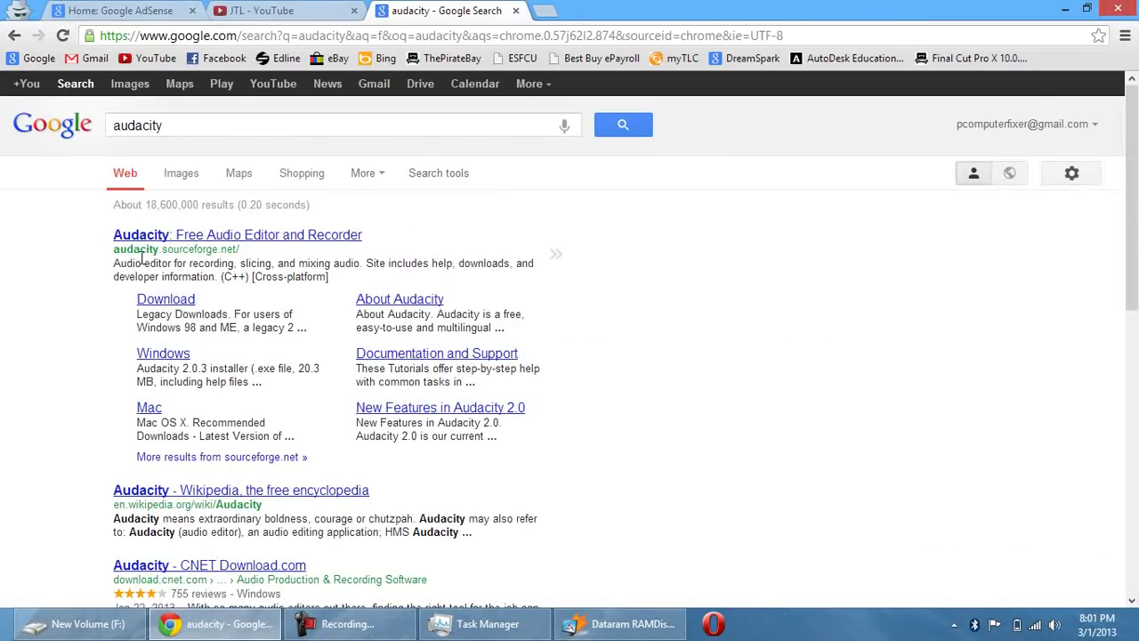
Step: Download the Audacity 2.0.3 installer for Windows from the Audacity site
click(178, 307)
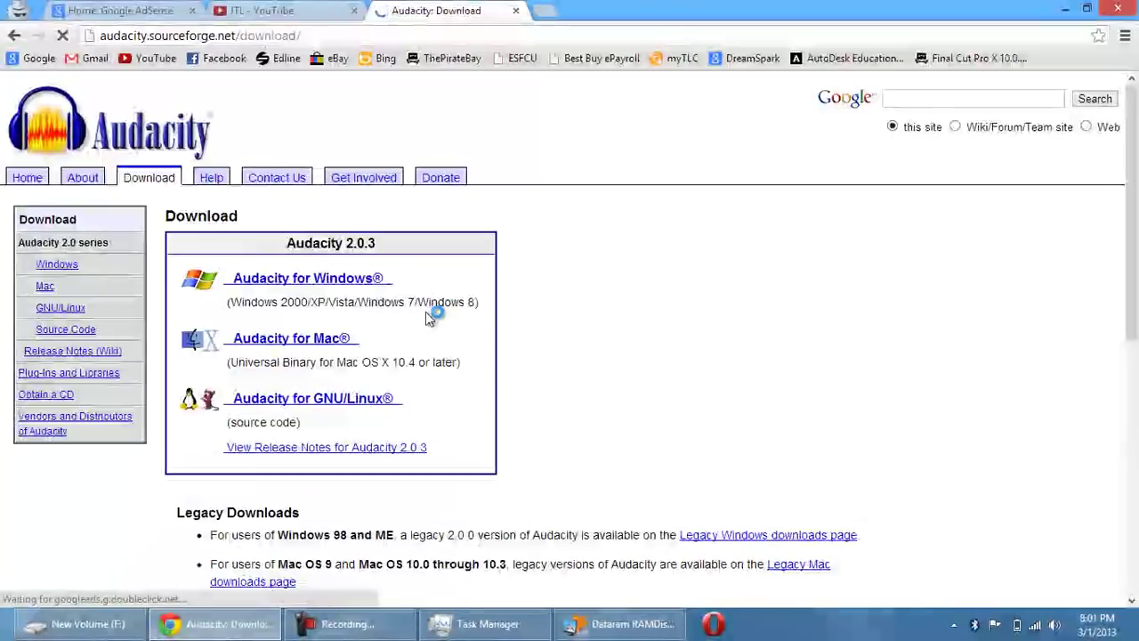
click(329, 281)
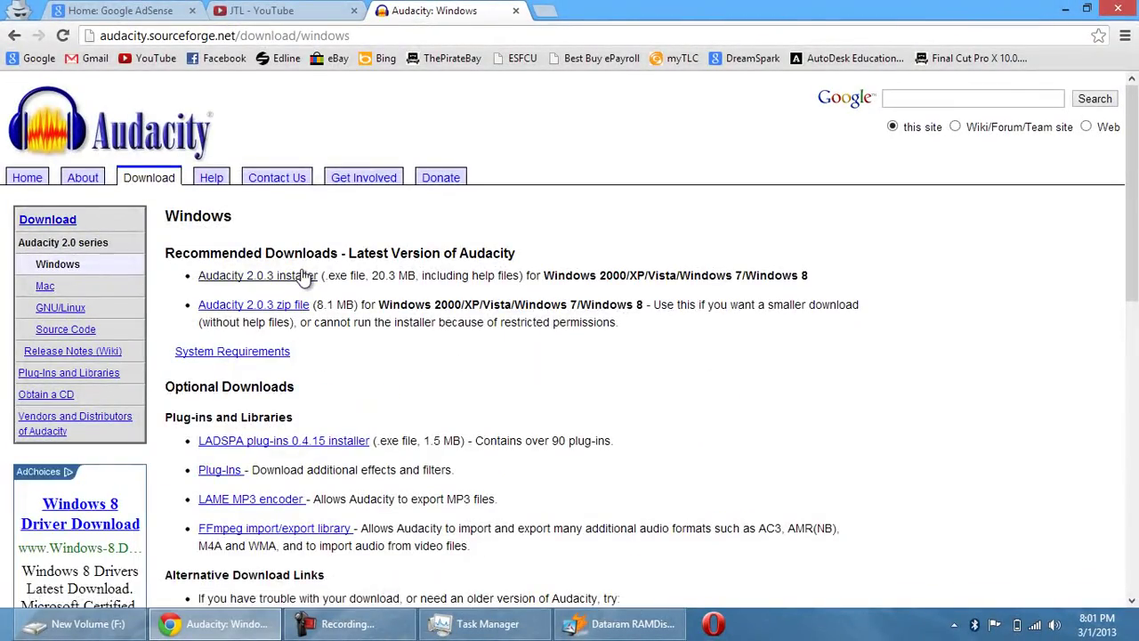
click(302, 275)
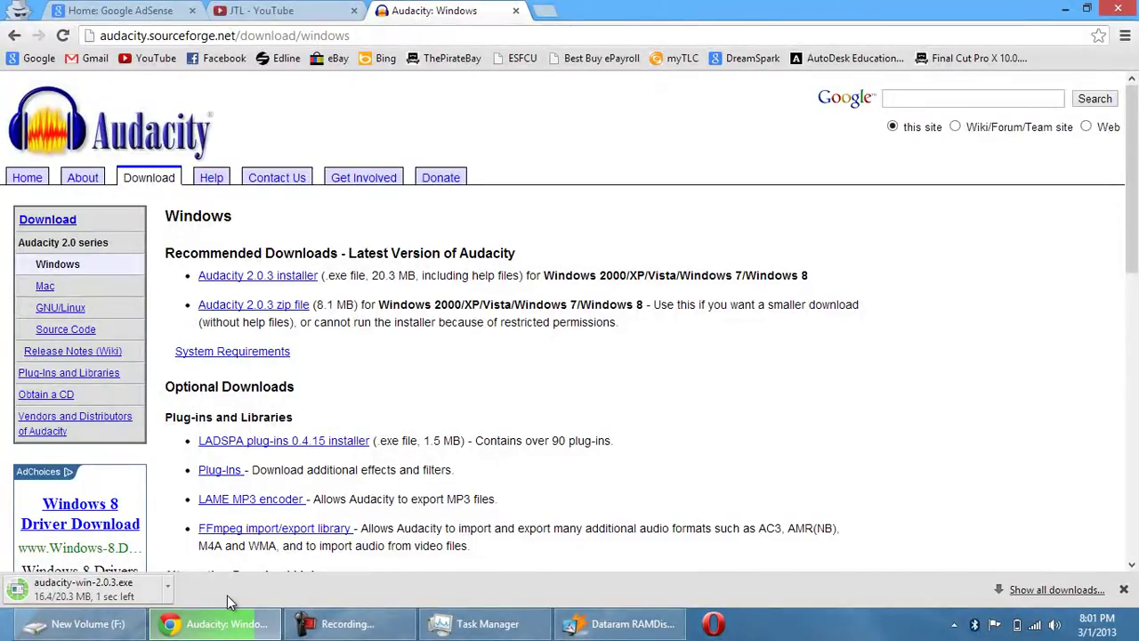
Step: Run the downloaded audacity-win-2.0.3.exe, remove Opera from the taskbar, and allow the installer to make changes to the computer
click(82, 588)
click(1065, 8)
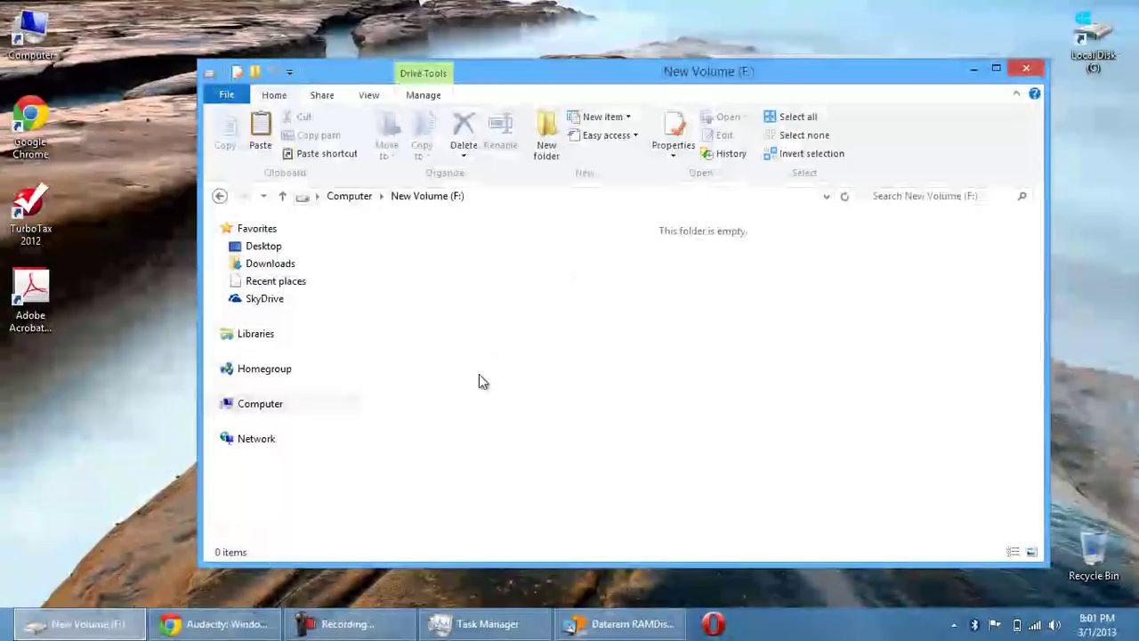
right_click(700, 628)
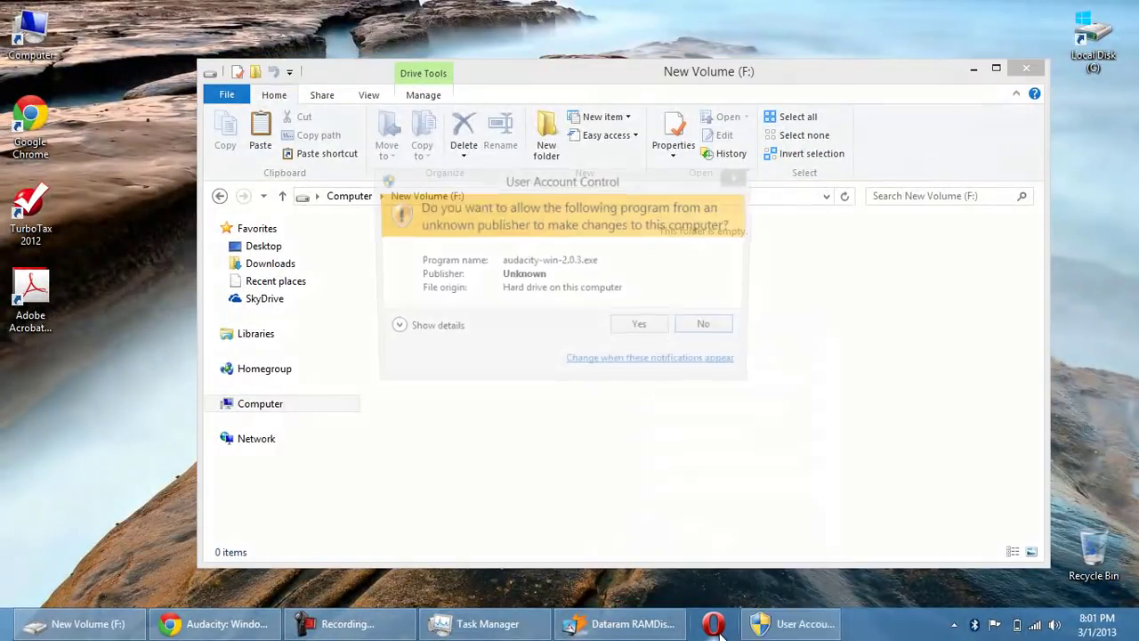
click(723, 579)
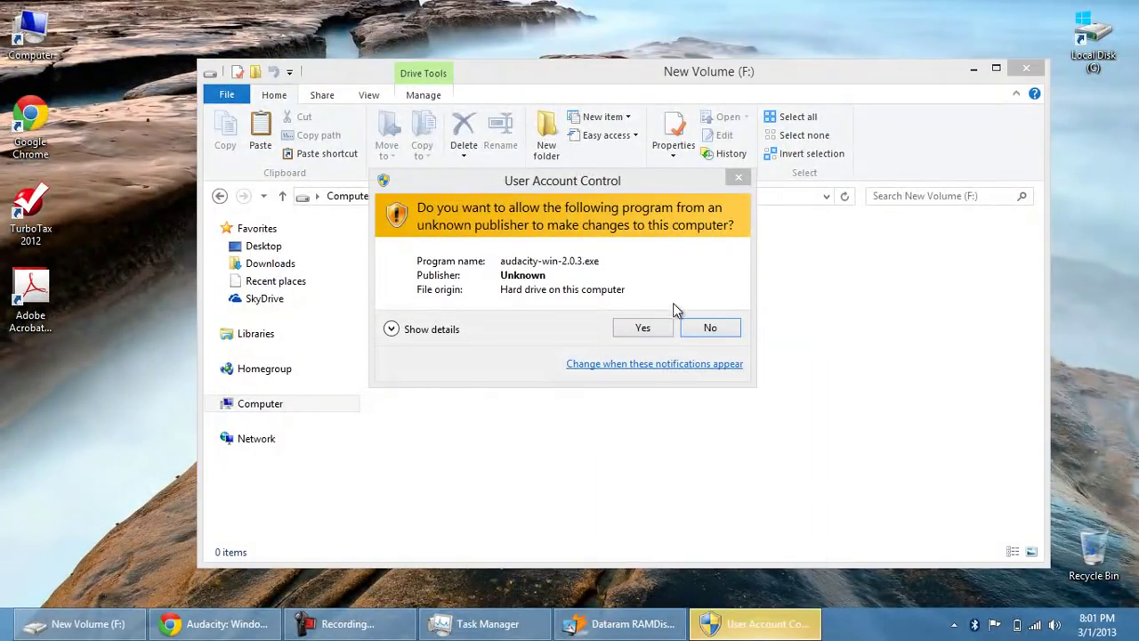
click(668, 331)
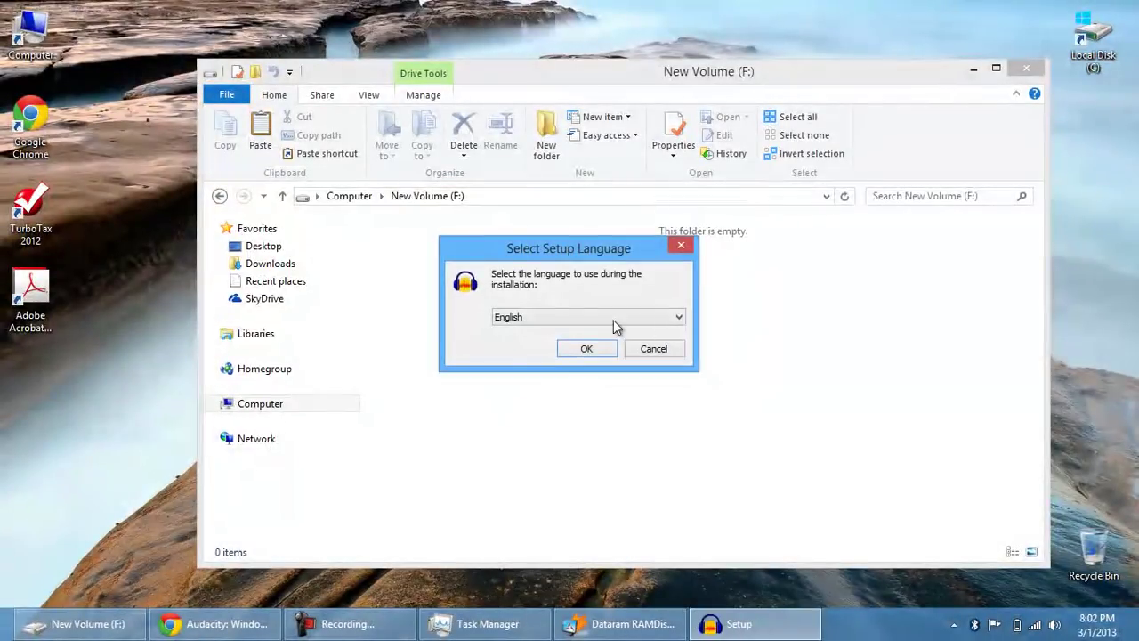
Step: Choose English as the setup language and proceed through the Audacity setup to the destination location page
click(590, 348)
click(661, 445)
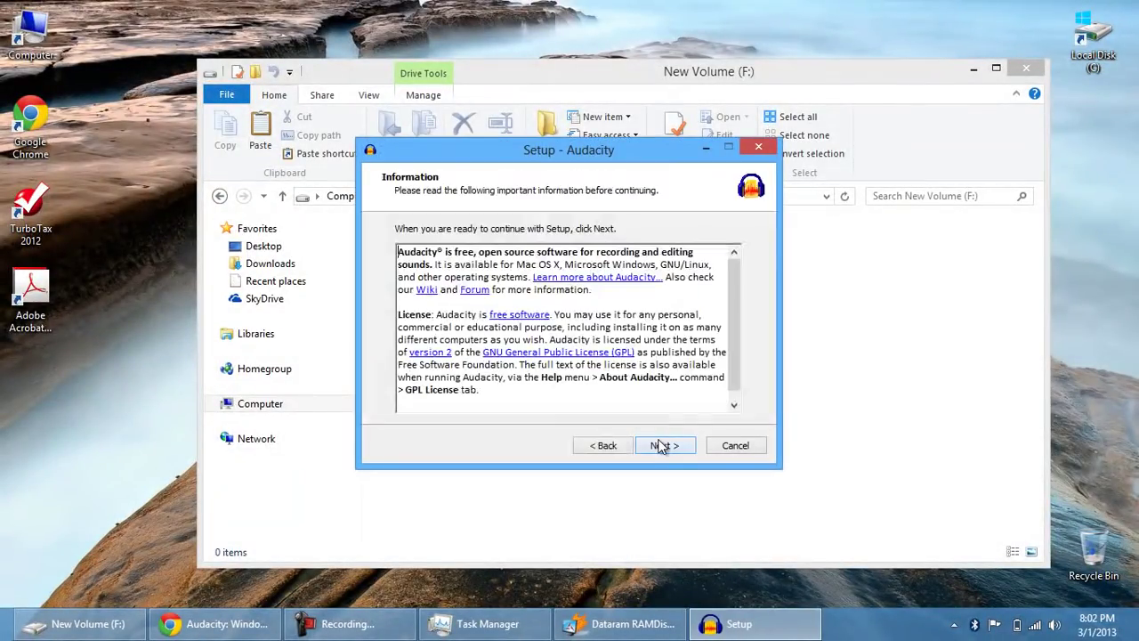
click(659, 445)
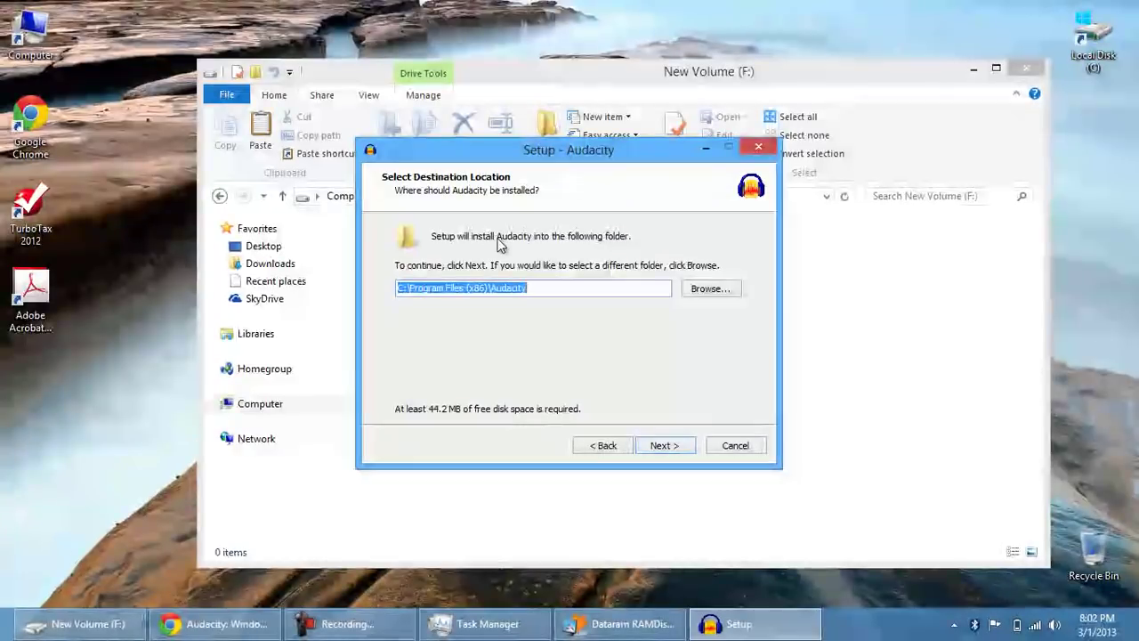
Step: Browse for New Volume (F:) and set the Audacity install destination to F:\Audacity
click(527, 292)
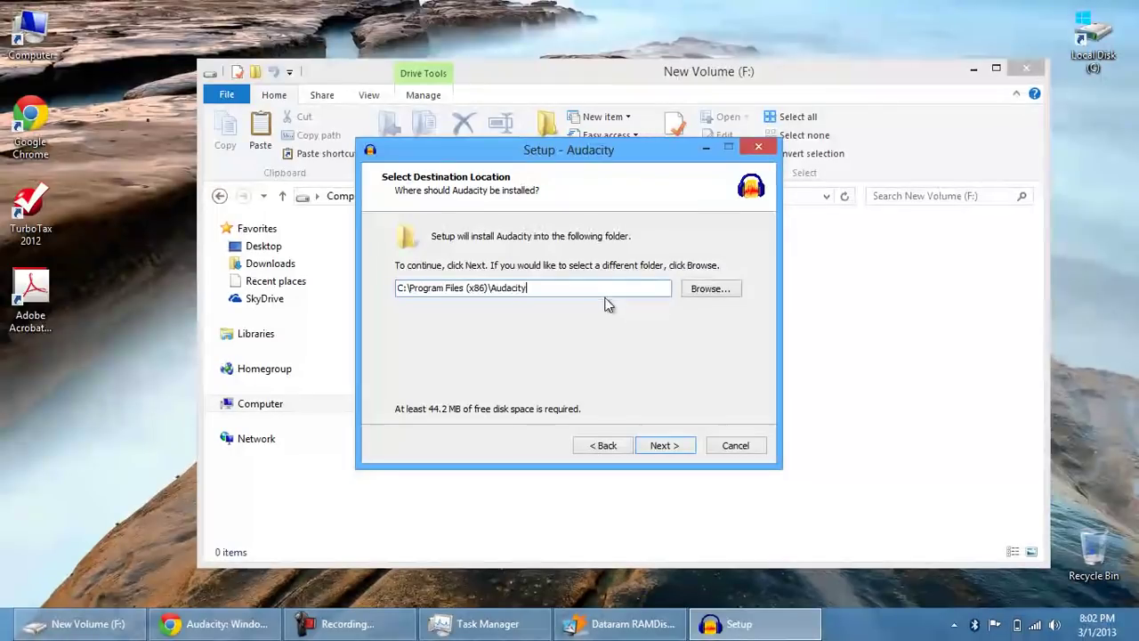
click(707, 288)
double_click(495, 235)
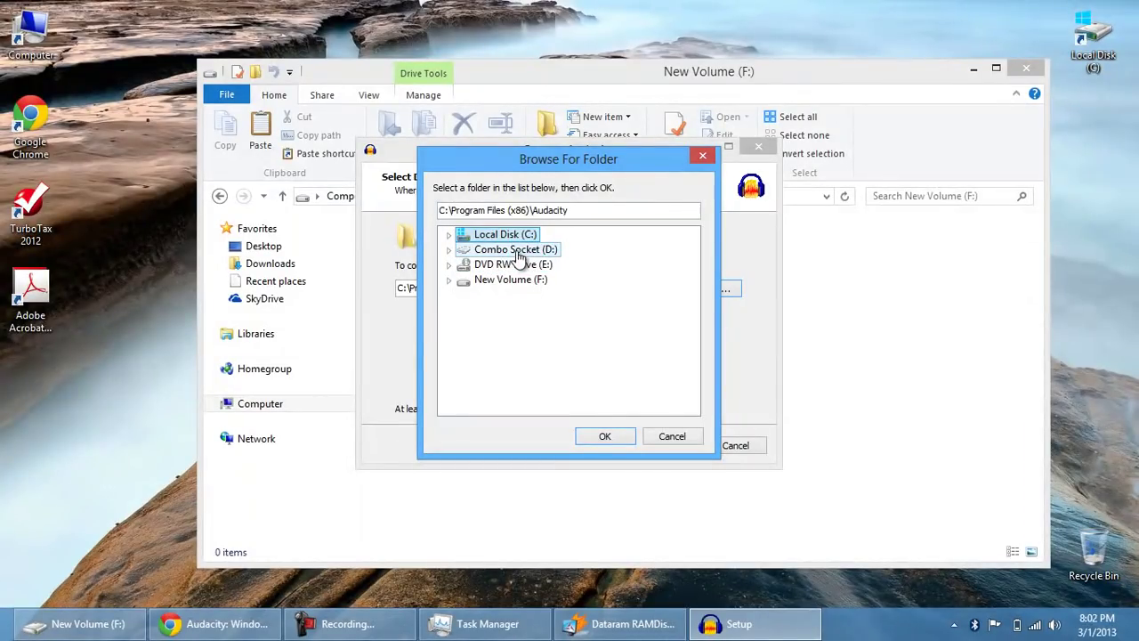
click(520, 254)
click(515, 265)
click(506, 280)
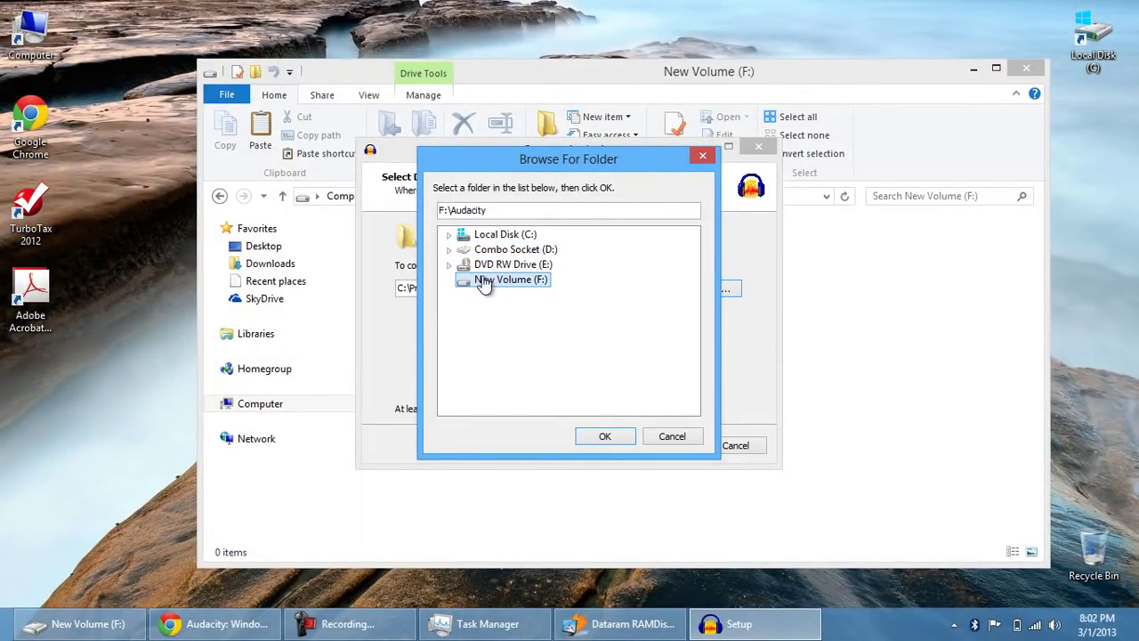
click(605, 436)
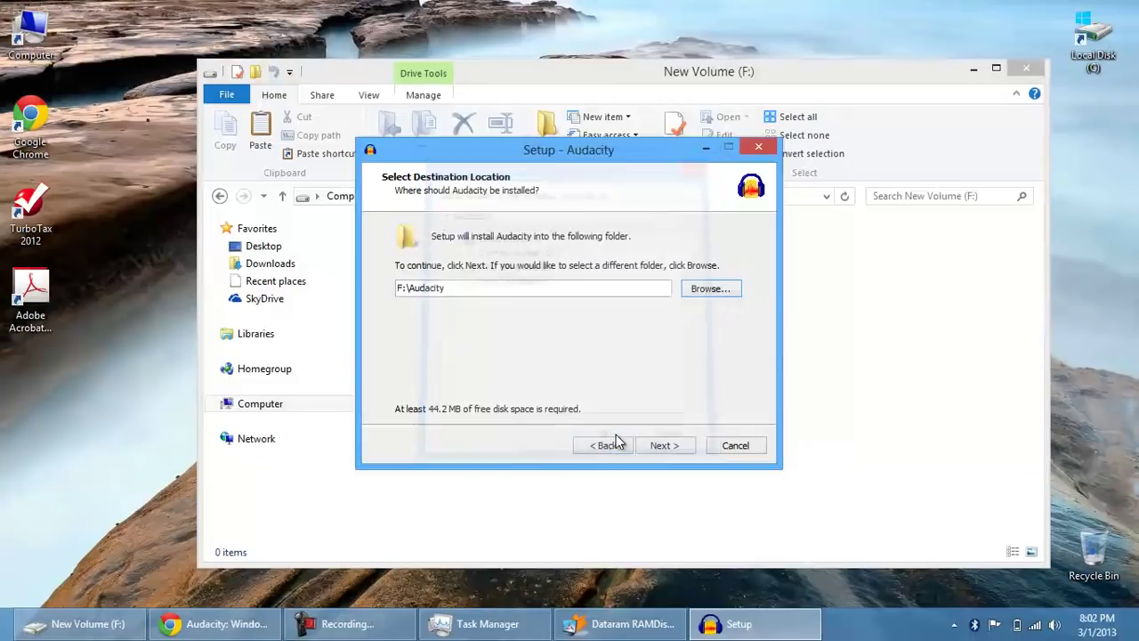
Step: Check the New Volume (F:) folder, return to the Audacity setup, and accept F:\Audacity to reach the additional tasks
click(525, 97)
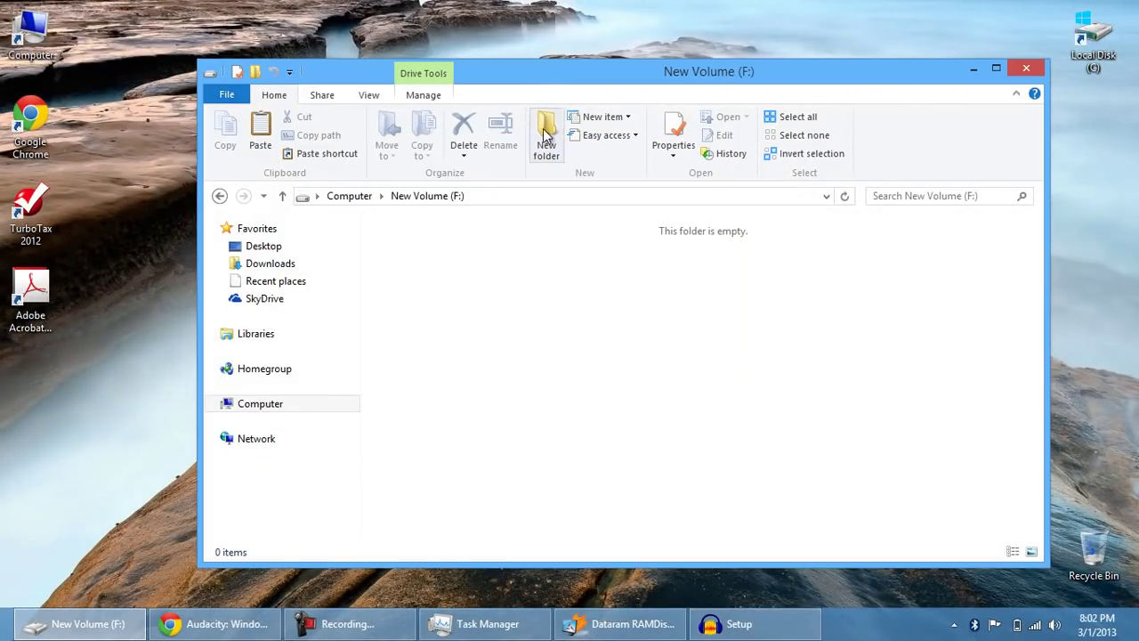
click(756, 623)
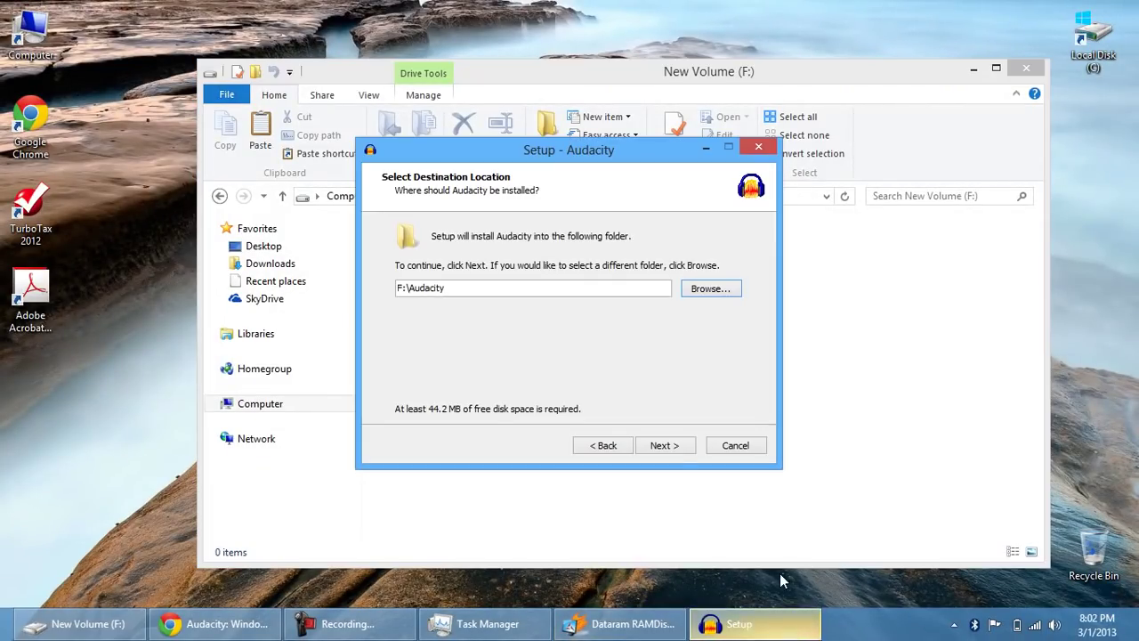
click(667, 447)
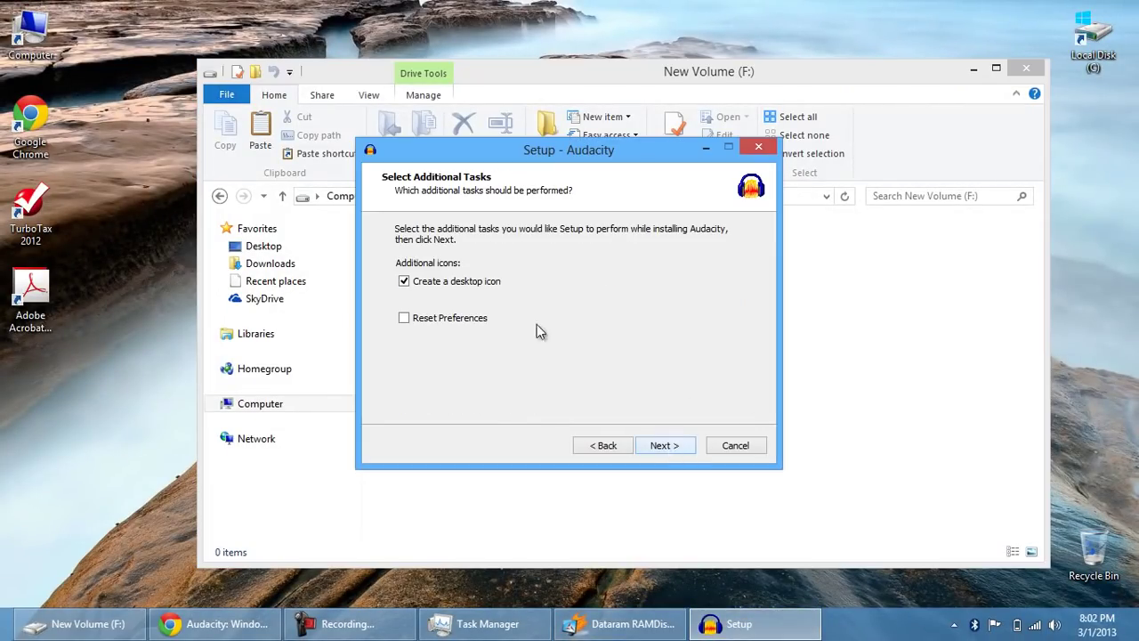
Step: Install Audacity to F:\Audacity with the desktop icon option enabled, and complete the setup wizard
click(656, 444)
click(656, 443)
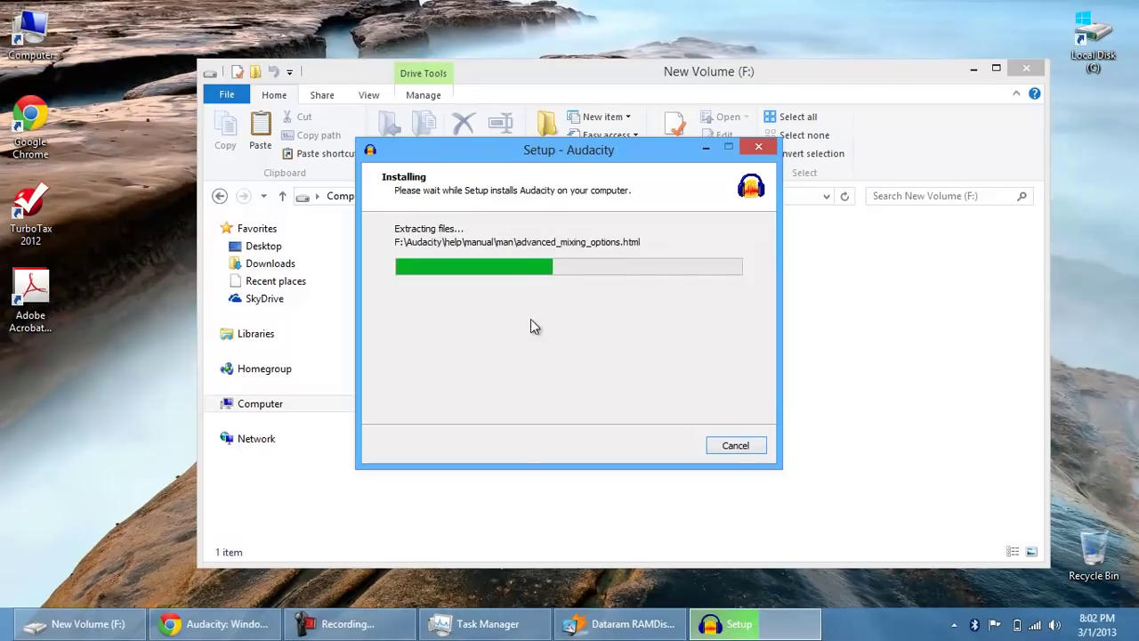
drag(550, 151, 807, 114)
drag(699, 101, 676, 226)
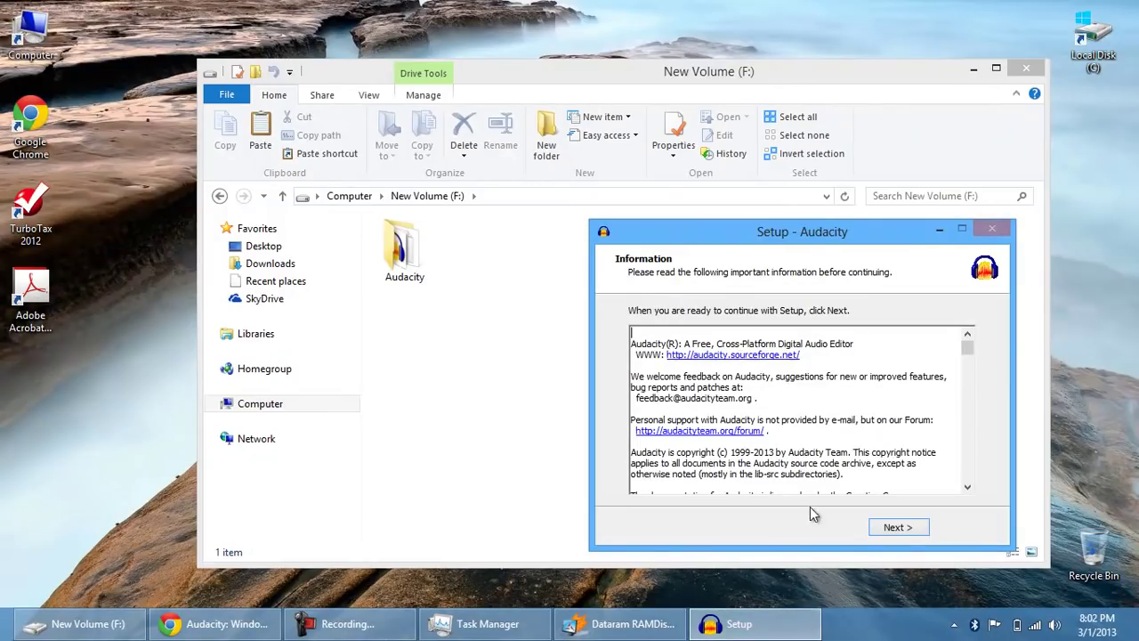
click(918, 528)
click(820, 375)
click(898, 527)
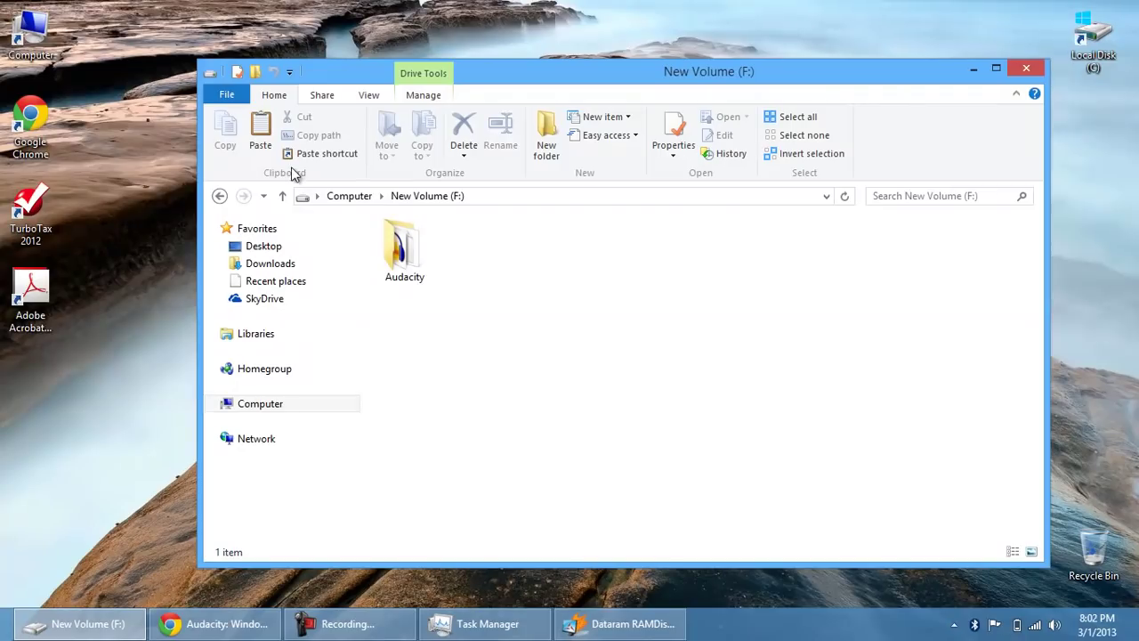
Step: Look through the contents of Local Disk (C:) and return to the Computer drive list
click(220, 195)
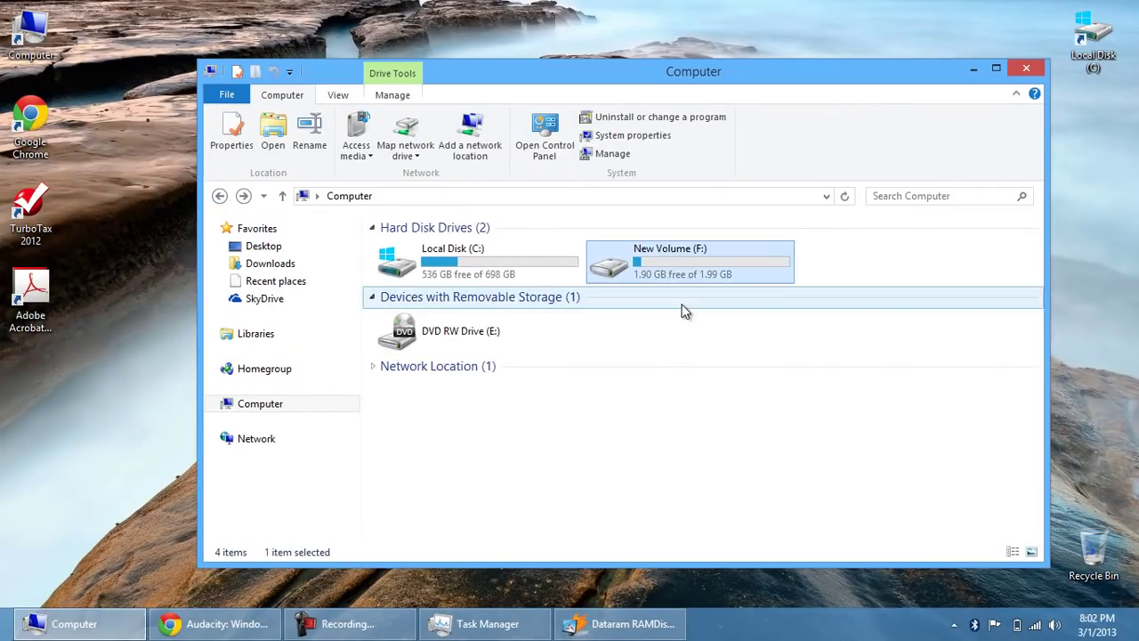
click(460, 283)
double_click(460, 279)
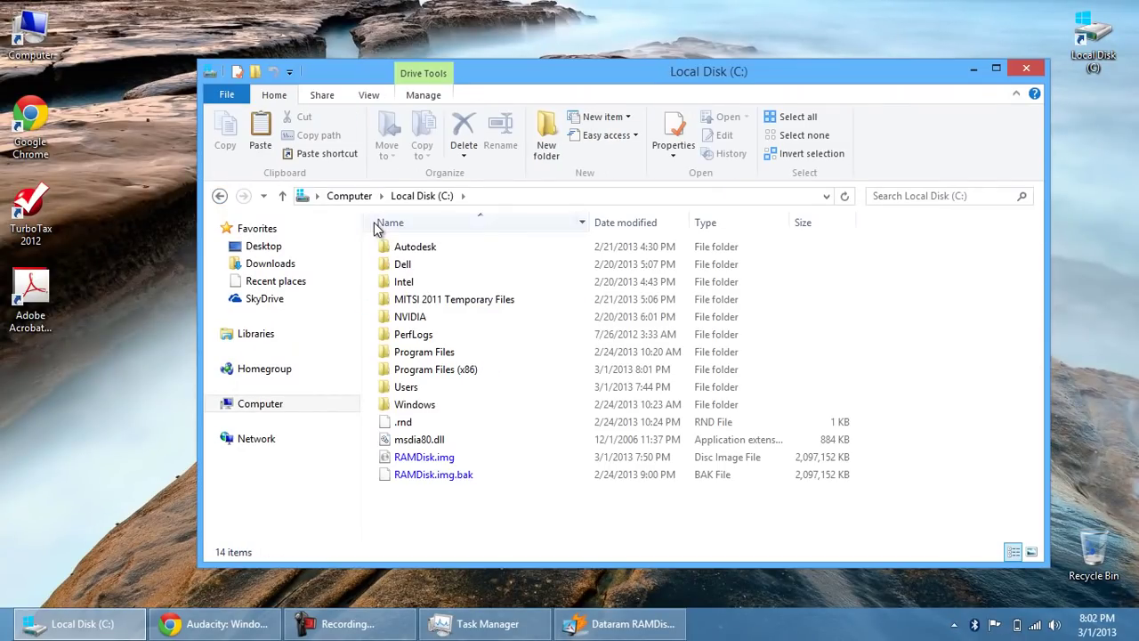
click(220, 195)
Step: Launch audacity.exe from the Audacity folder on New Volume (F:), dismiss the welcome dialog, and maximize the Audacity window
double_click(640, 267)
drag(591, 71, 498, 0)
double_click(213, 169)
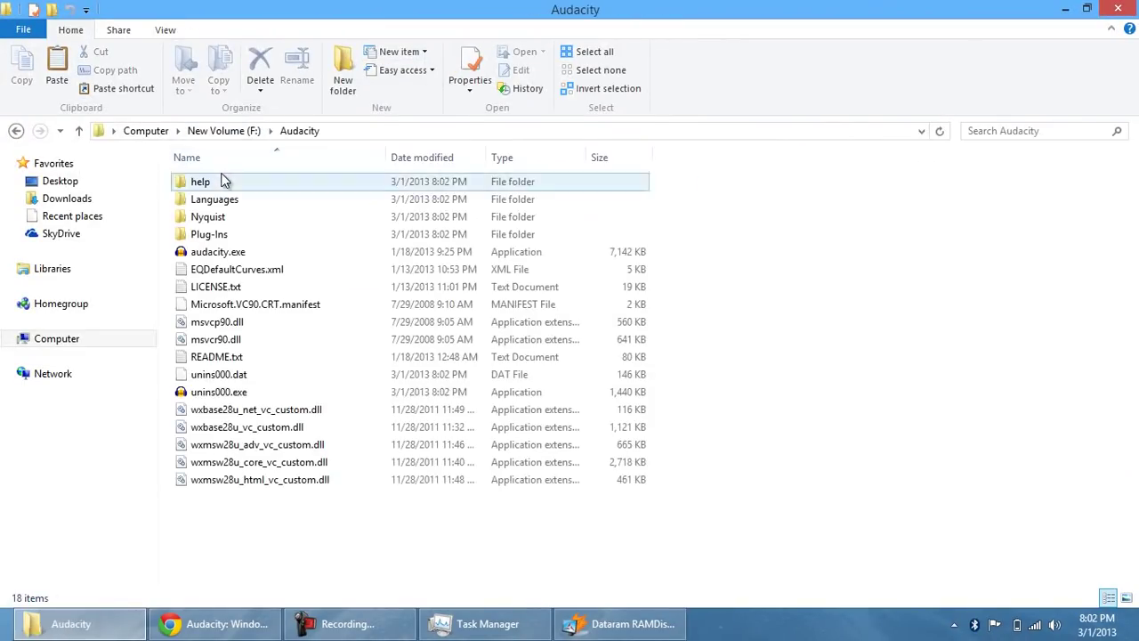
click(212, 255)
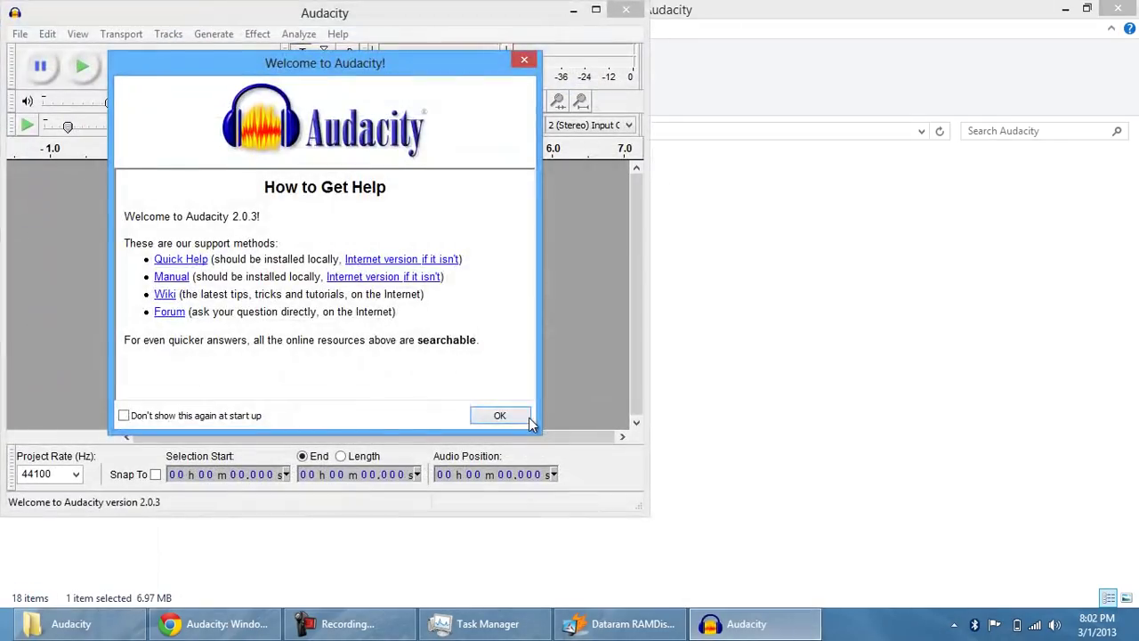
click(528, 417)
click(596, 9)
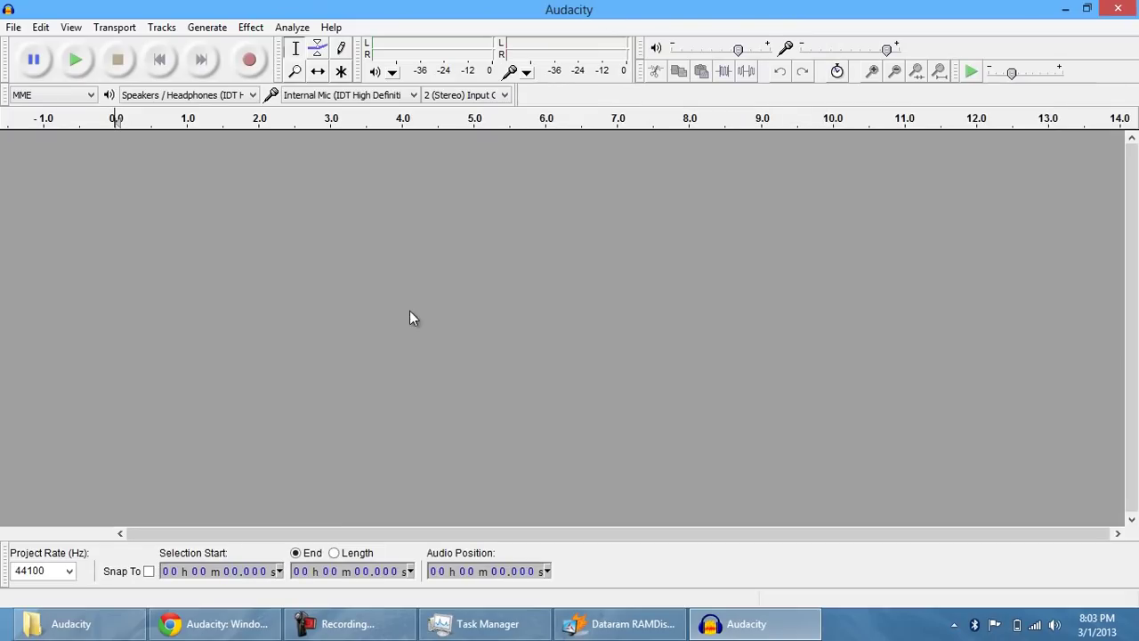
Step: Start an audio import and browse through the Music library and iTunes folder to the iTunes Media folder
click(14, 26)
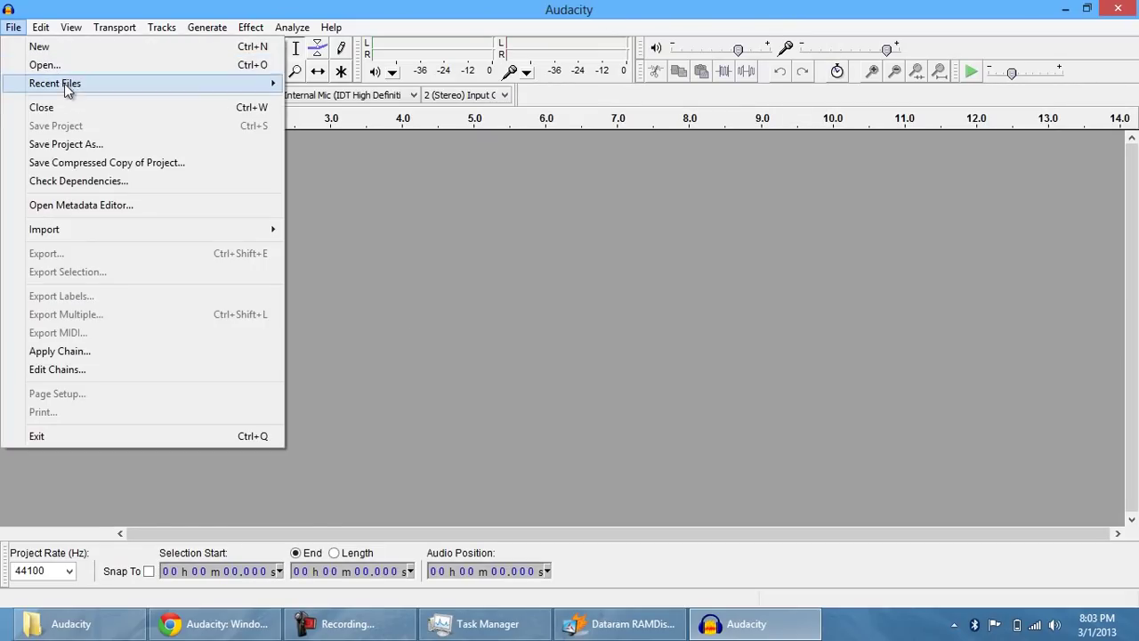
mouse_move(143, 228)
click(405, 228)
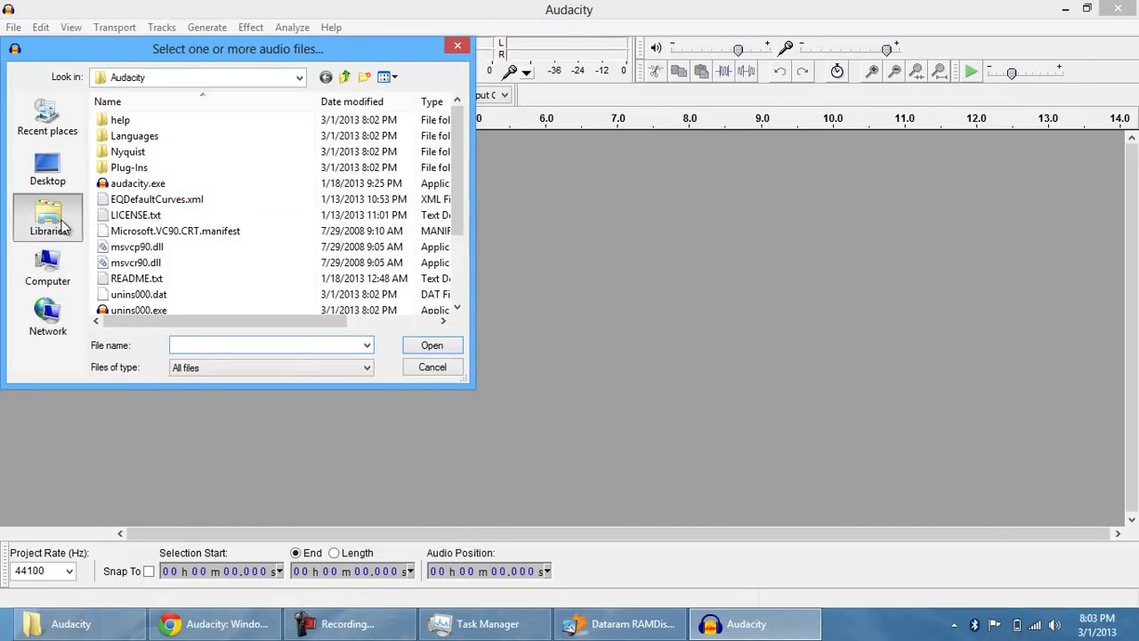
click(48, 218)
double_click(300, 133)
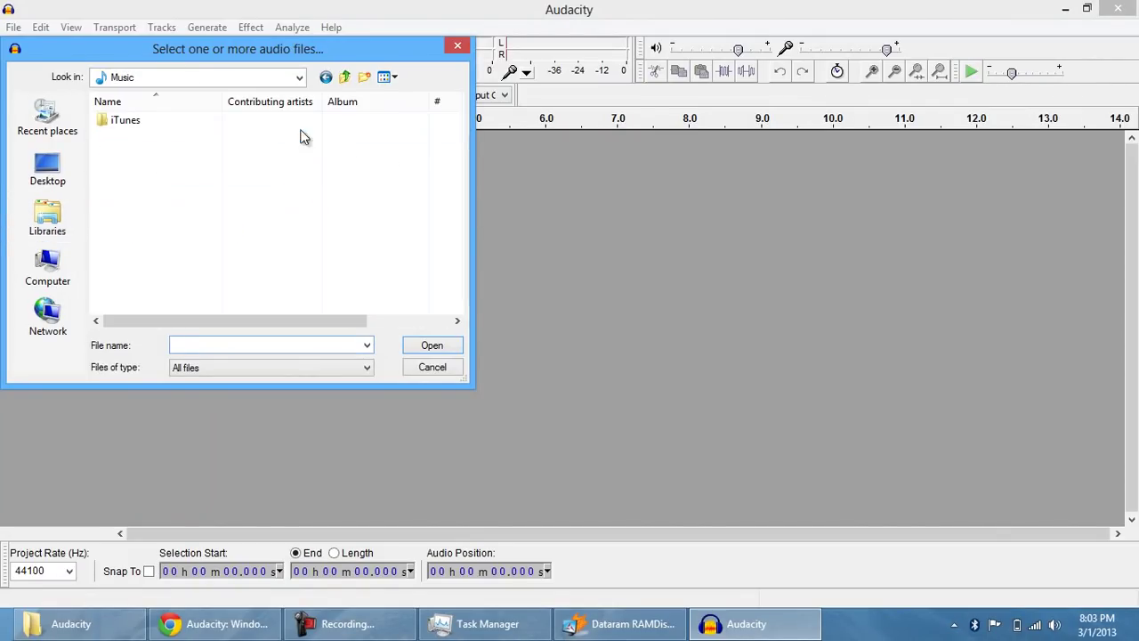
double_click(123, 121)
click(163, 151)
double_click(147, 136)
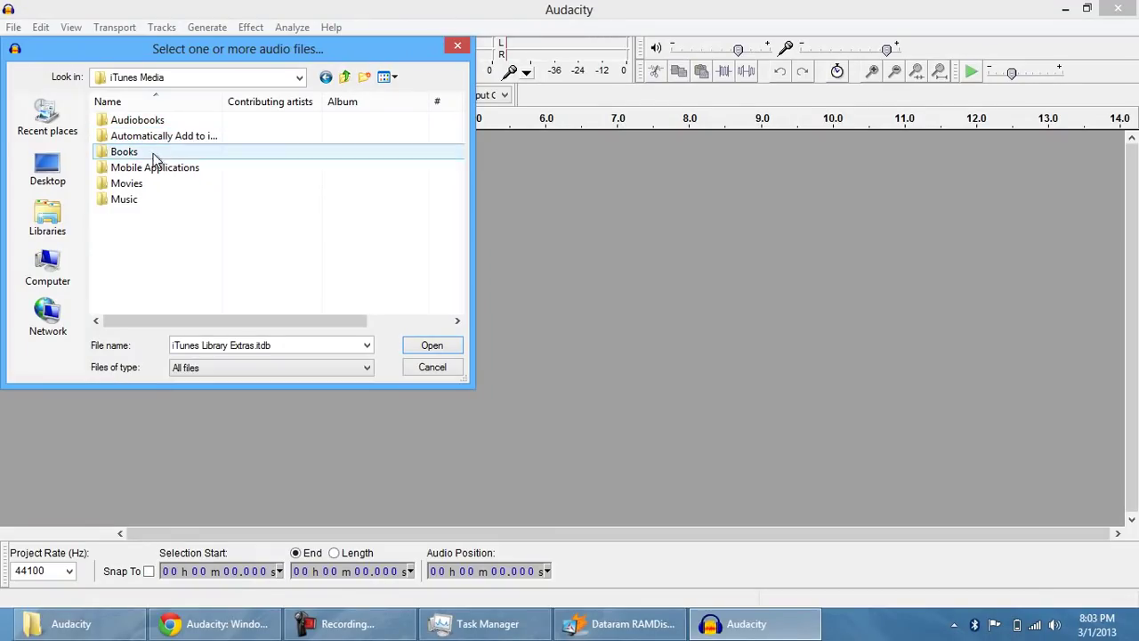
Step: Import Califonia Love.mp3 from the 2Pac Greatest Hits folder under Music
double_click(149, 198)
double_click(133, 136)
double_click(141, 136)
click(155, 136)
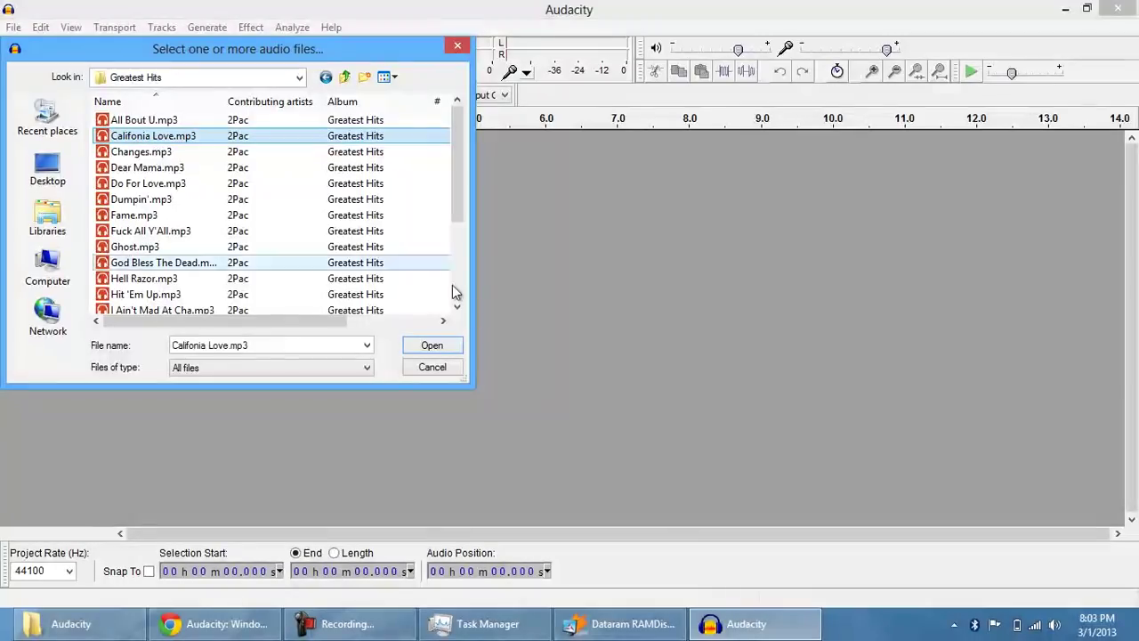
click(427, 349)
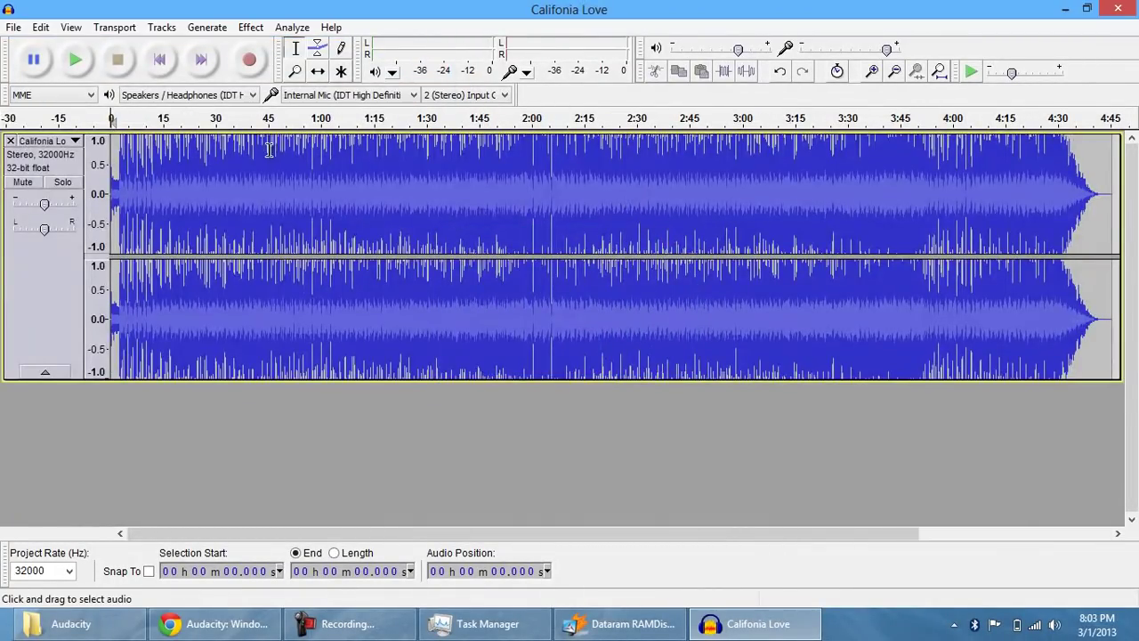
click(268, 150)
drag(268, 149, 753, 168)
click(667, 284)
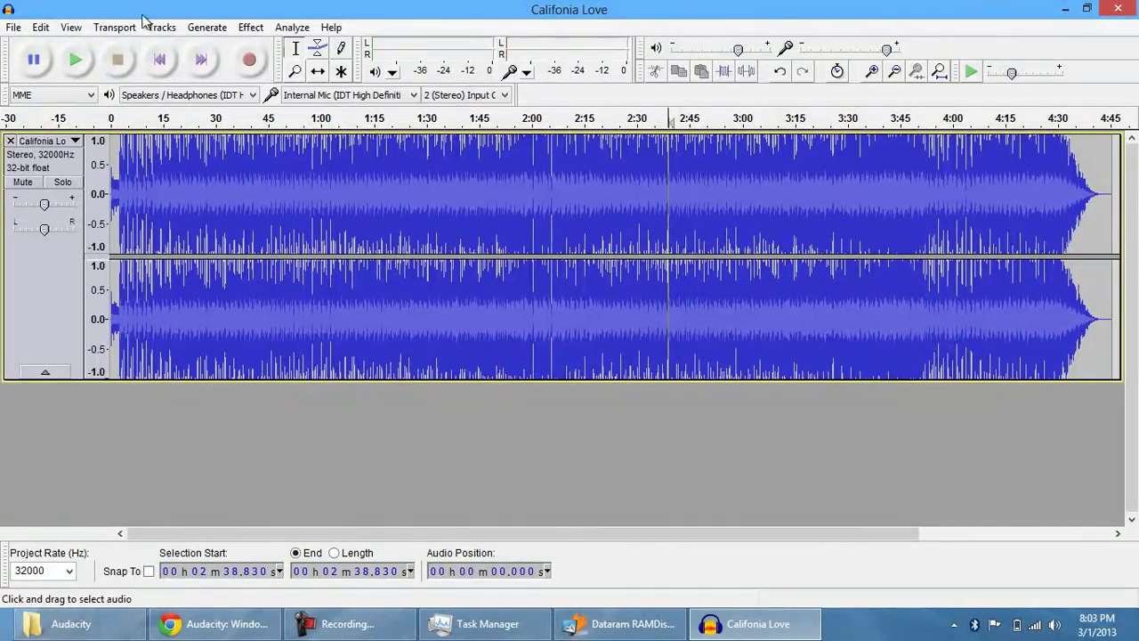
Step: Apply the Compressor effect to the whole Califonia Love track with a threshold of -51 dB
click(204, 26)
mouse_move(238, 27)
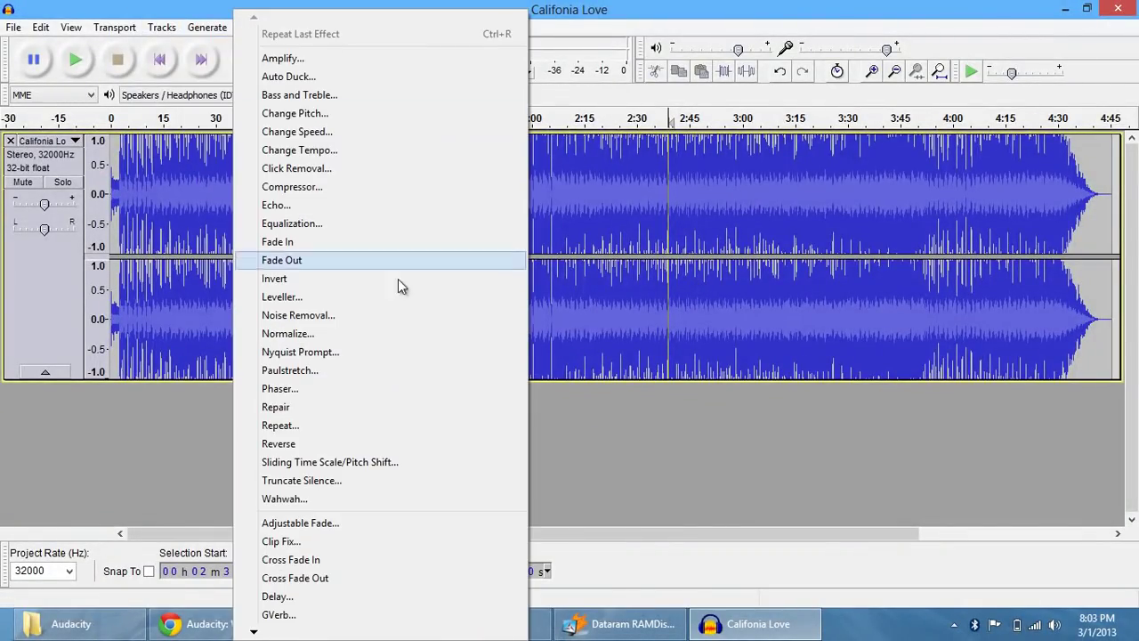
click(400, 189)
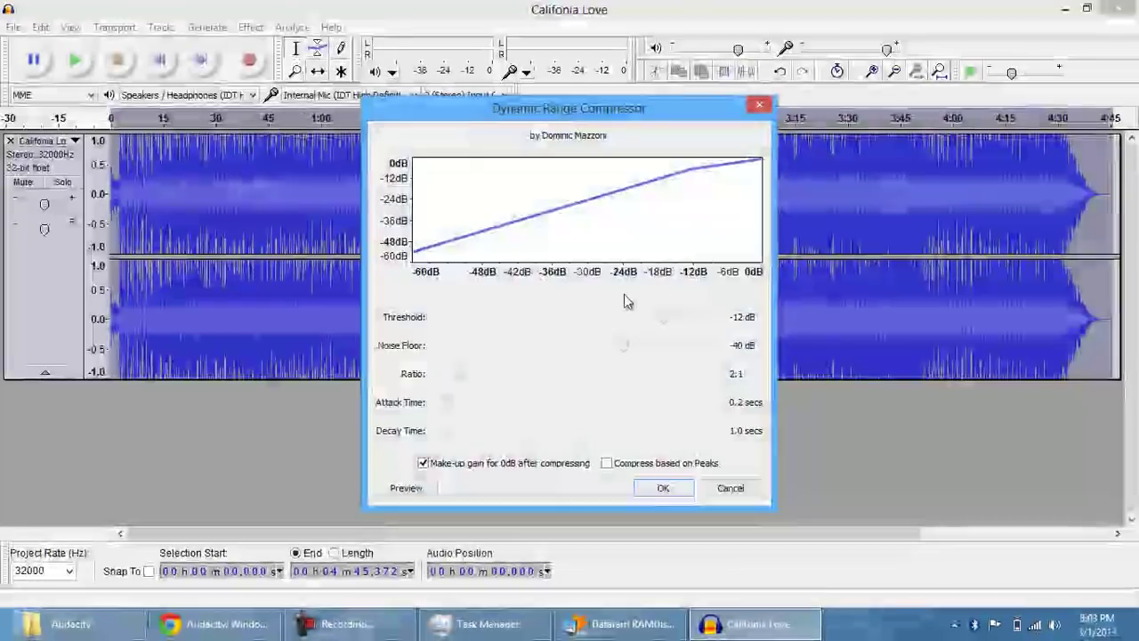
drag(667, 316, 481, 327)
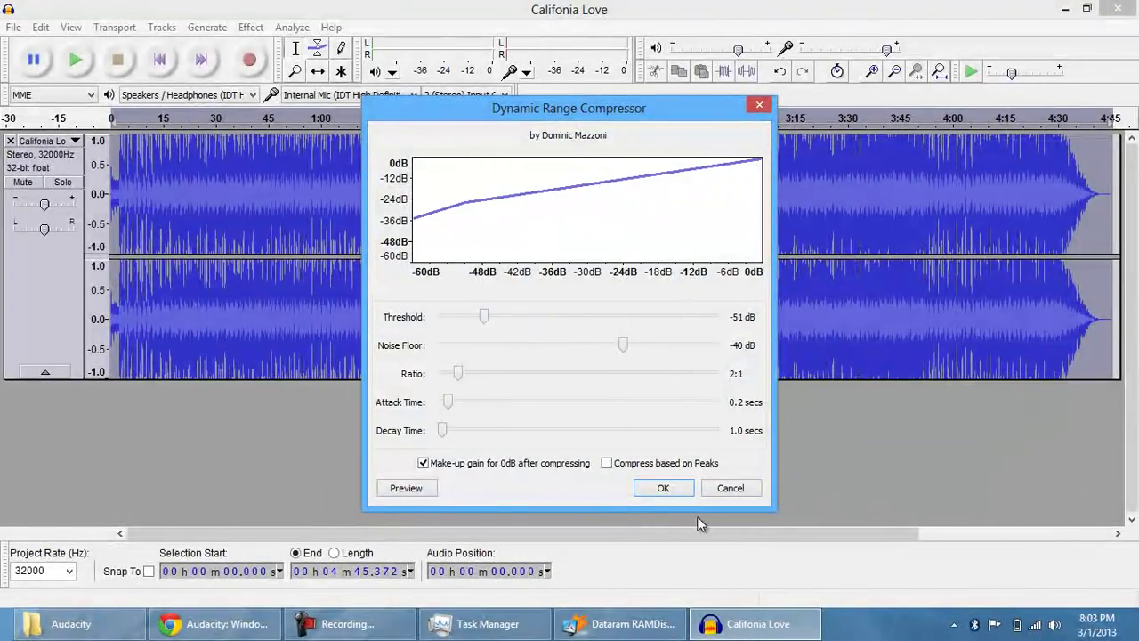
click(663, 489)
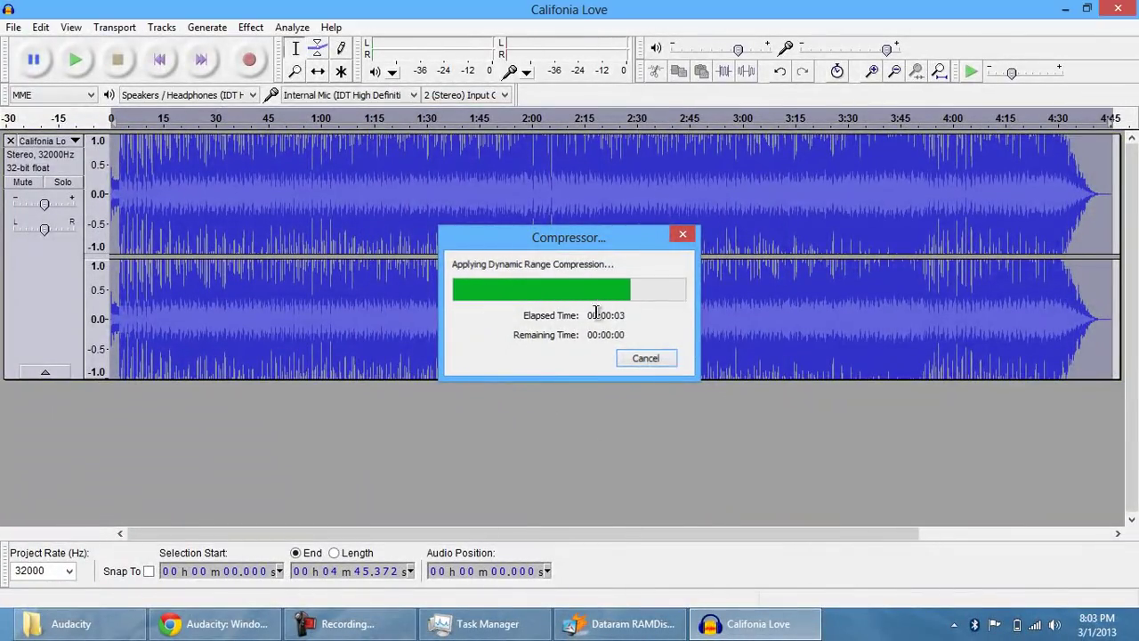
click(493, 198)
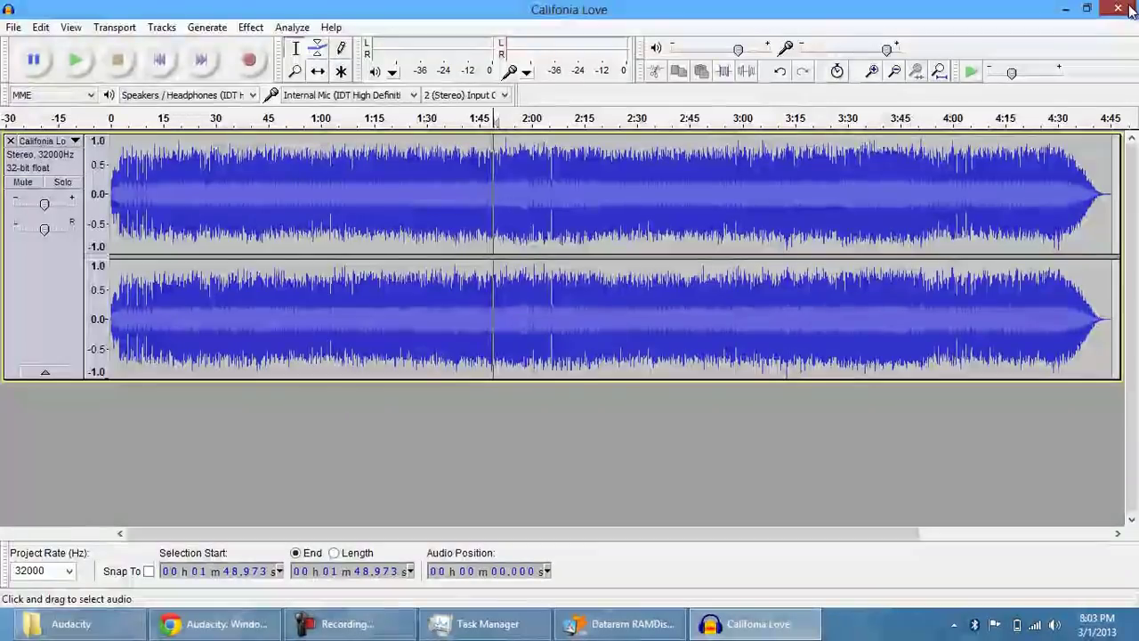
Step: Close the Califonia Love project in Audacity without saving the changes
double_click(587, 9)
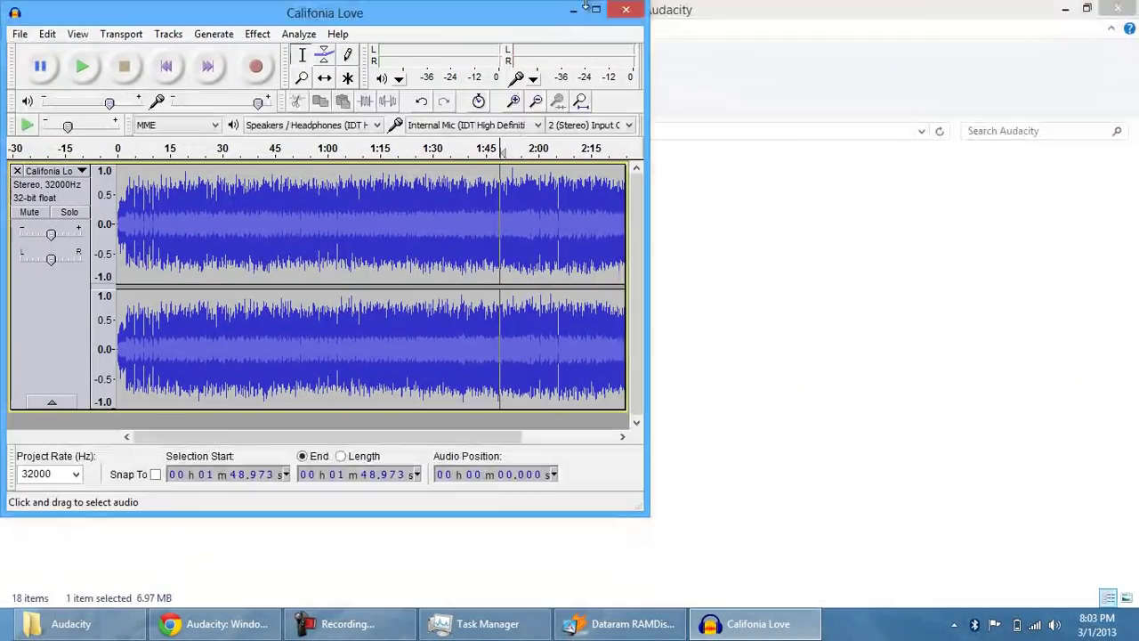
double_click(534, 12)
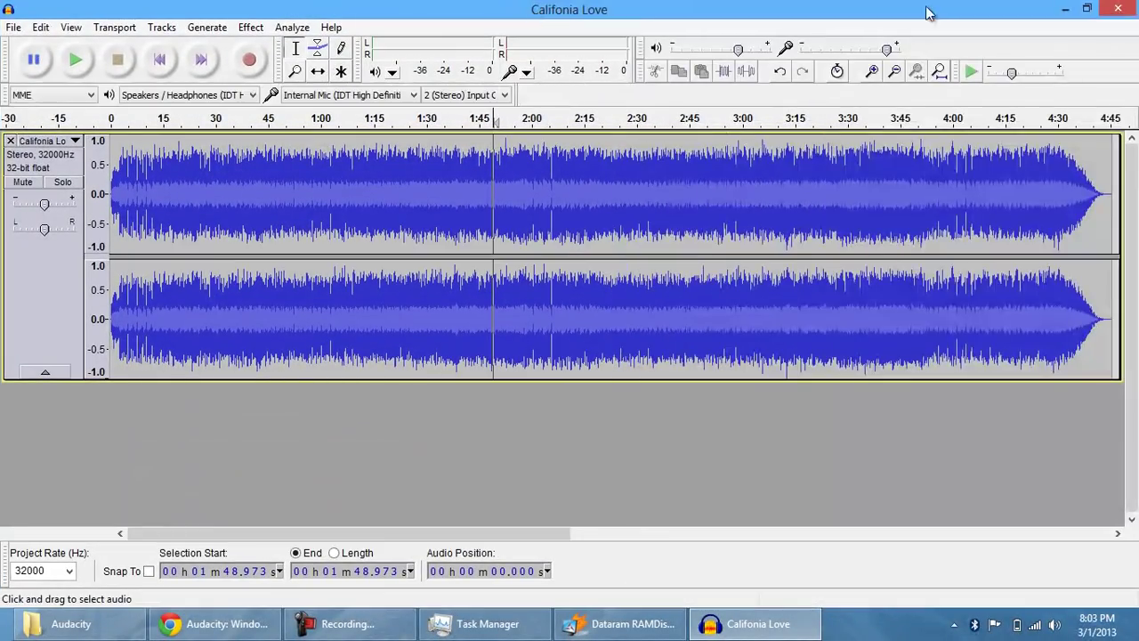
click(1114, 10)
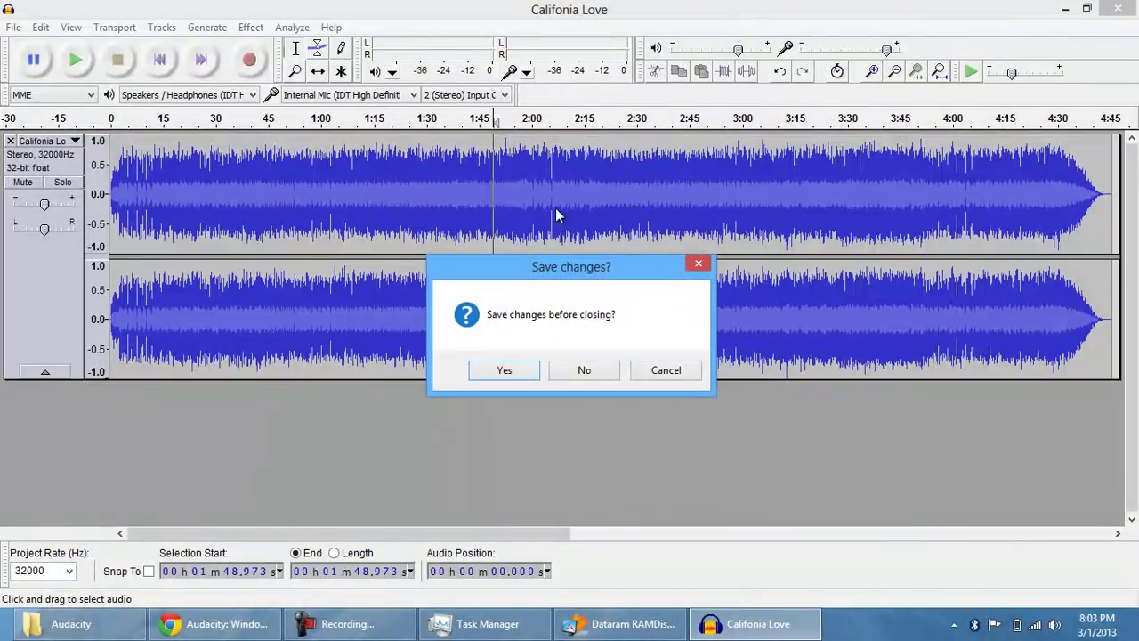
click(587, 367)
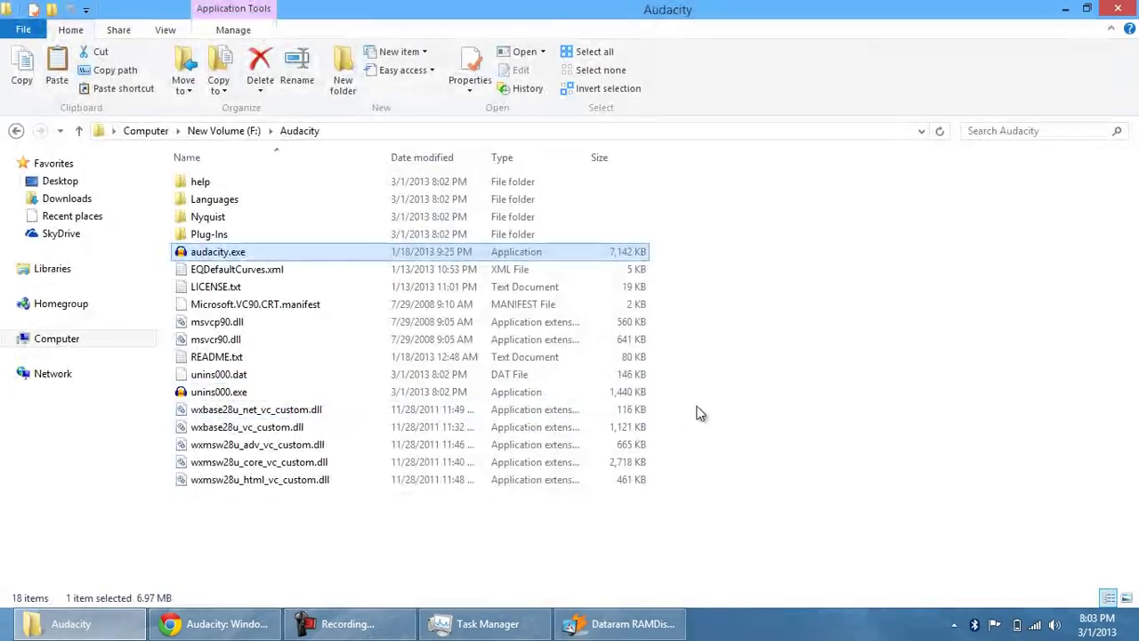
Step: Return to New Volume (F:), open a second Explorer window, and browse through the iTunes music library to 2Pac's Greatest Hits folder
click(12, 132)
drag(327, 199, 490, 365)
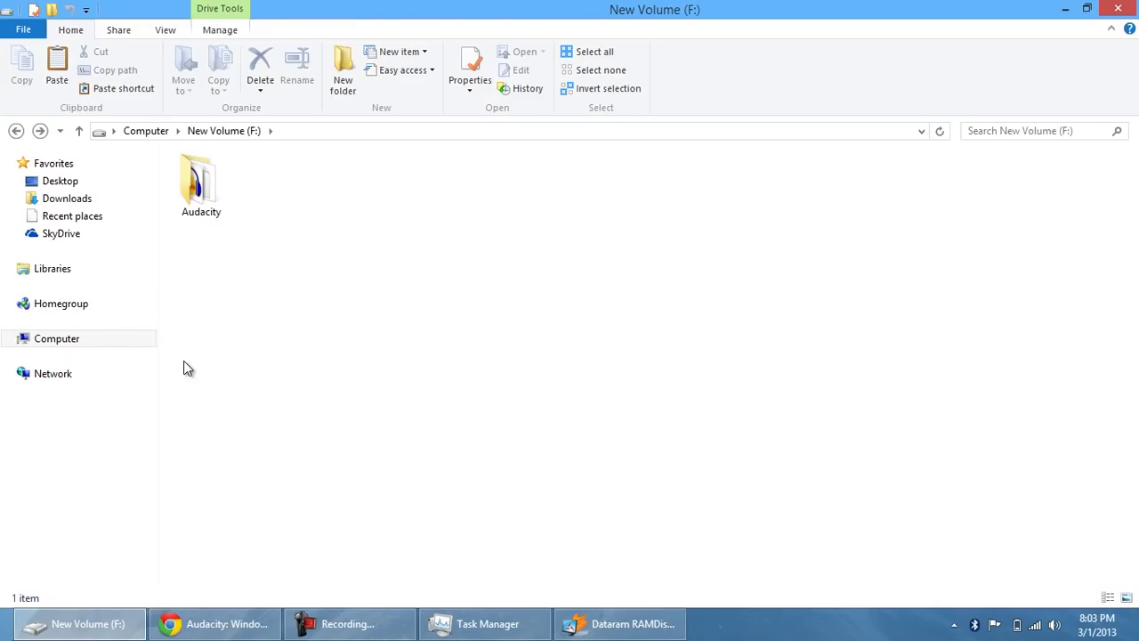
key(ctrl+n)
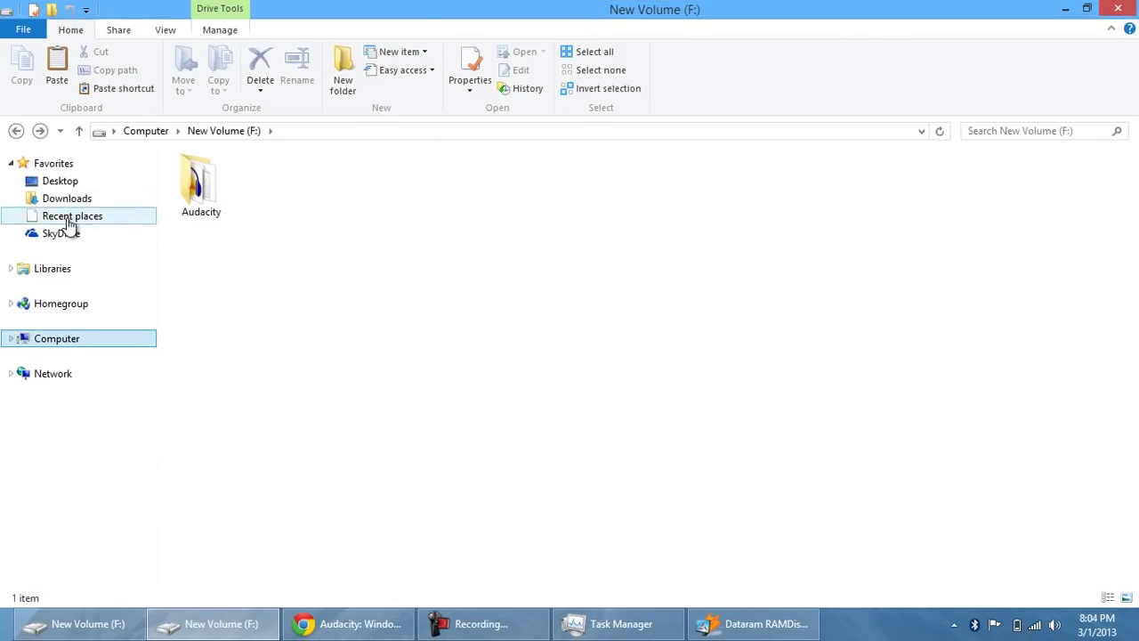
click(72, 270)
double_click(405, 173)
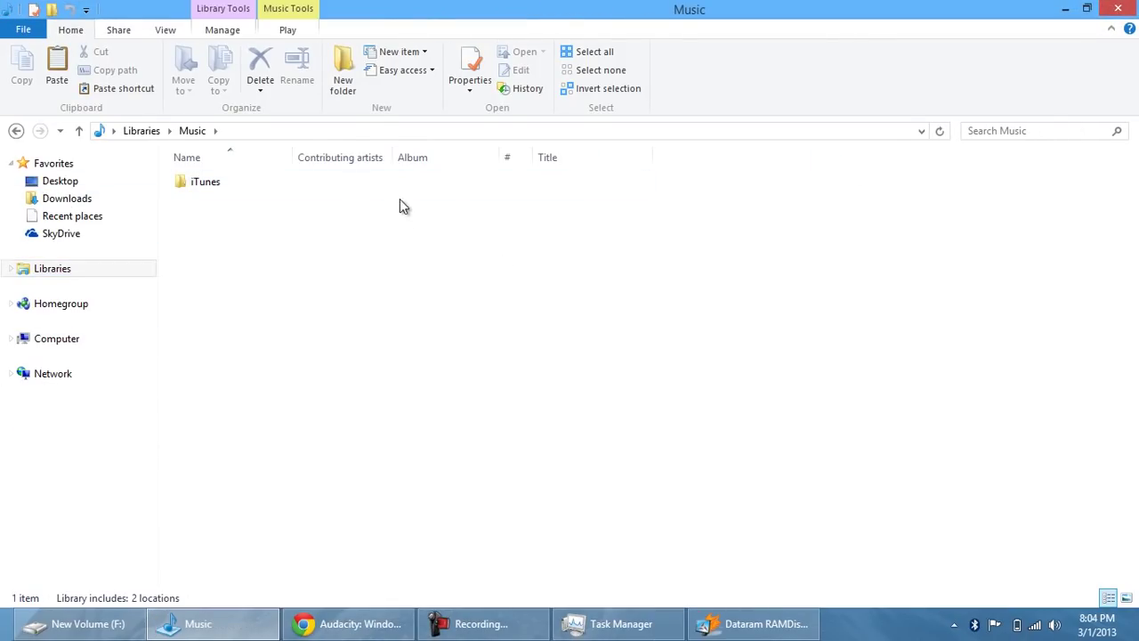
double_click(394, 182)
double_click(390, 197)
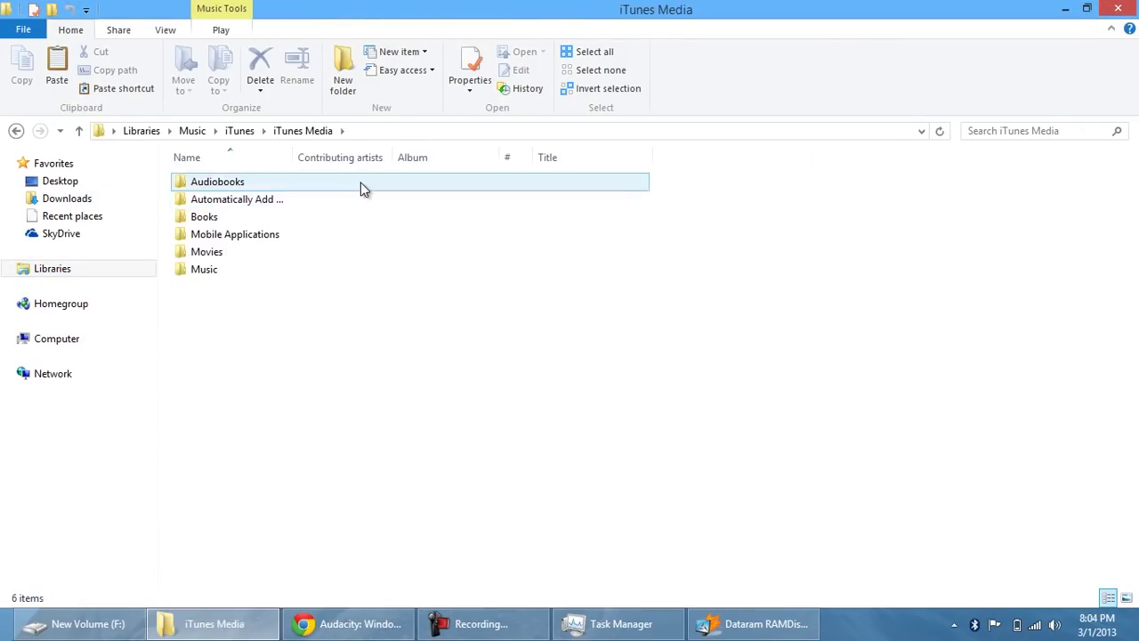
double_click(348, 270)
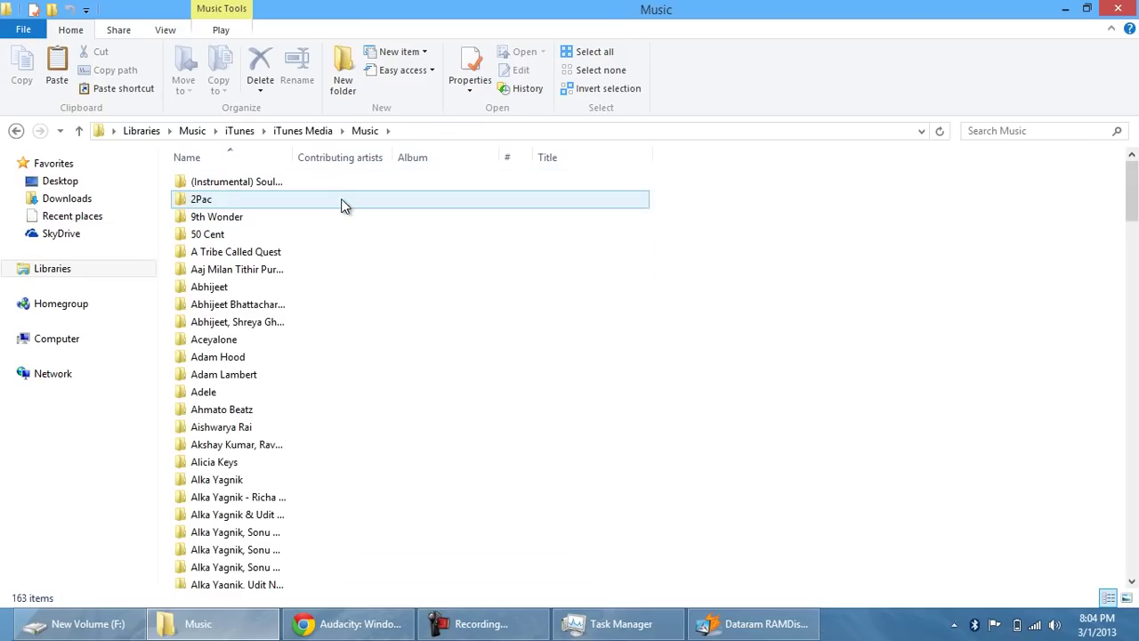
double_click(340, 198)
double_click(264, 199)
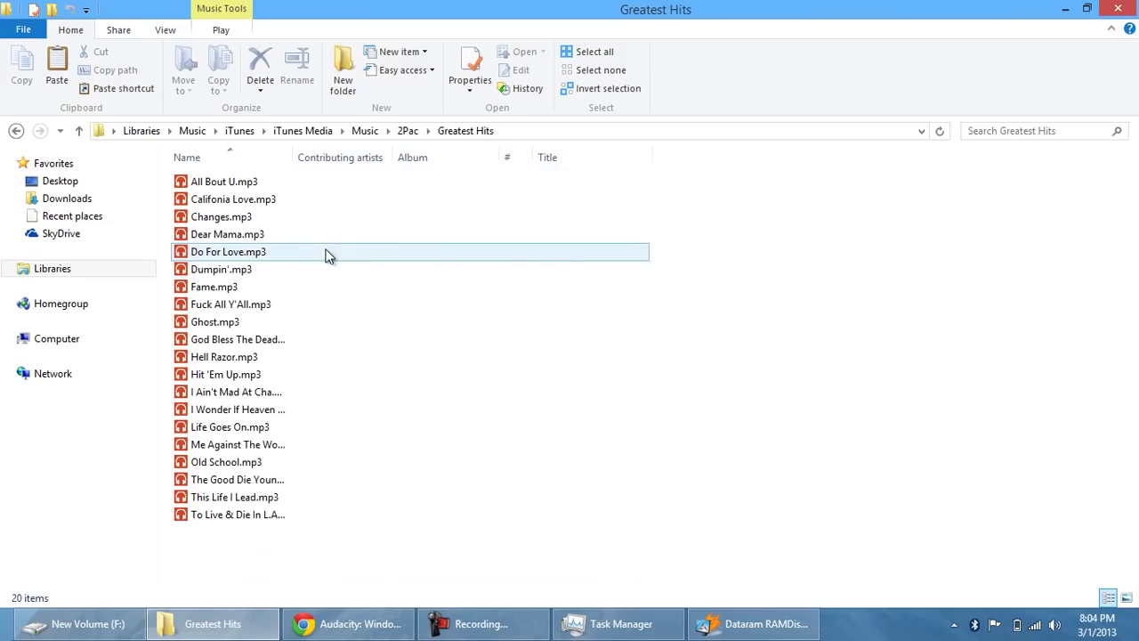
Step: Copy Califonia Love.mp3 from Greatest Hits, close that Explorer window, and paste the file into New Volume (F:)
click(296, 202)
key(ctrl+c)
key(alt+F4)
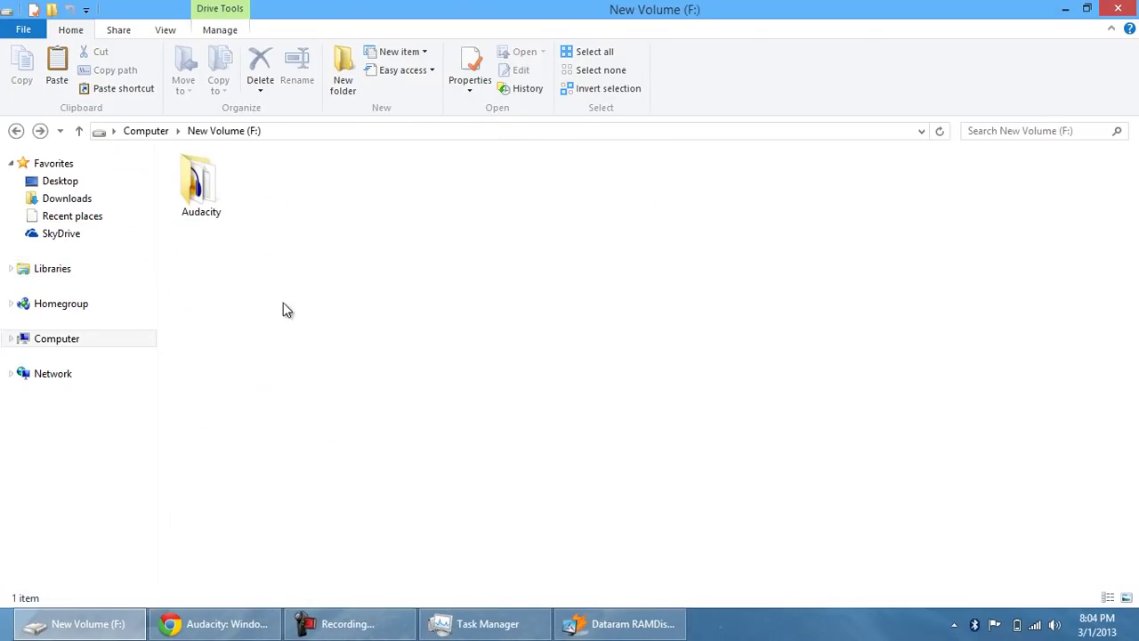
key(ctrl+v)
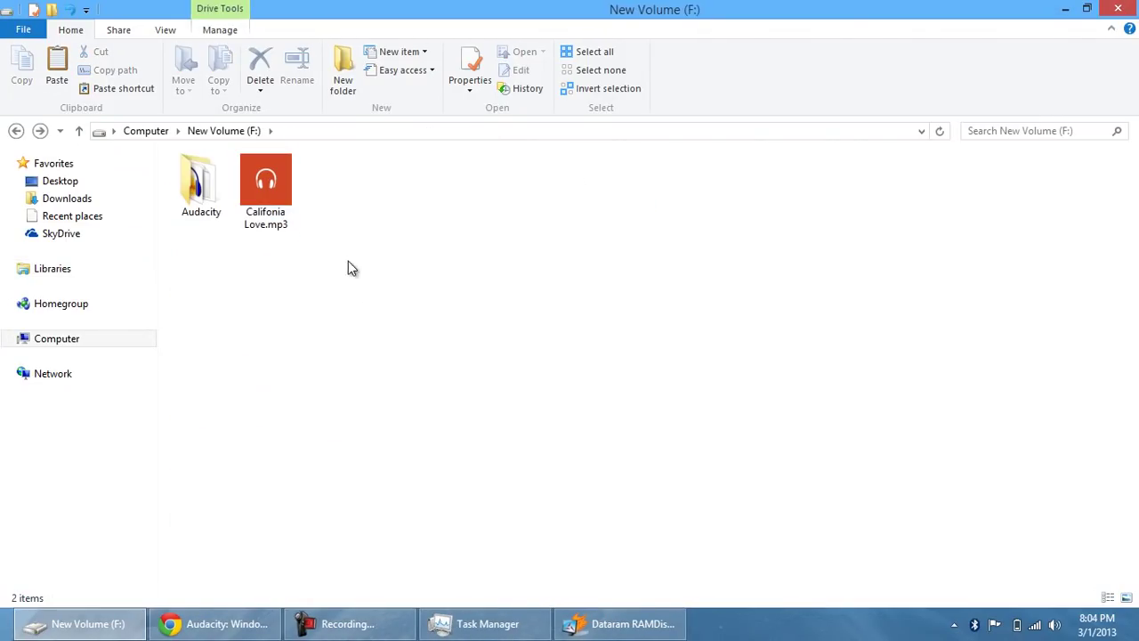
click(253, 185)
click(498, 331)
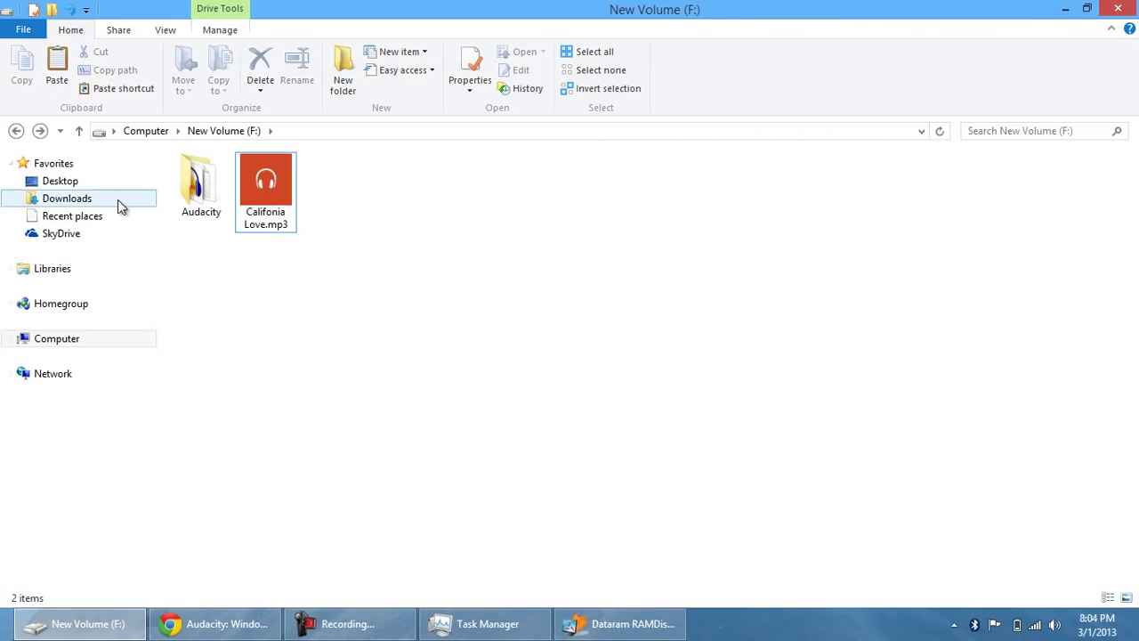
Step: Launch audacity.exe from the Audacity folder on New Volume (F:) and dismiss the welcome message
double_click(219, 214)
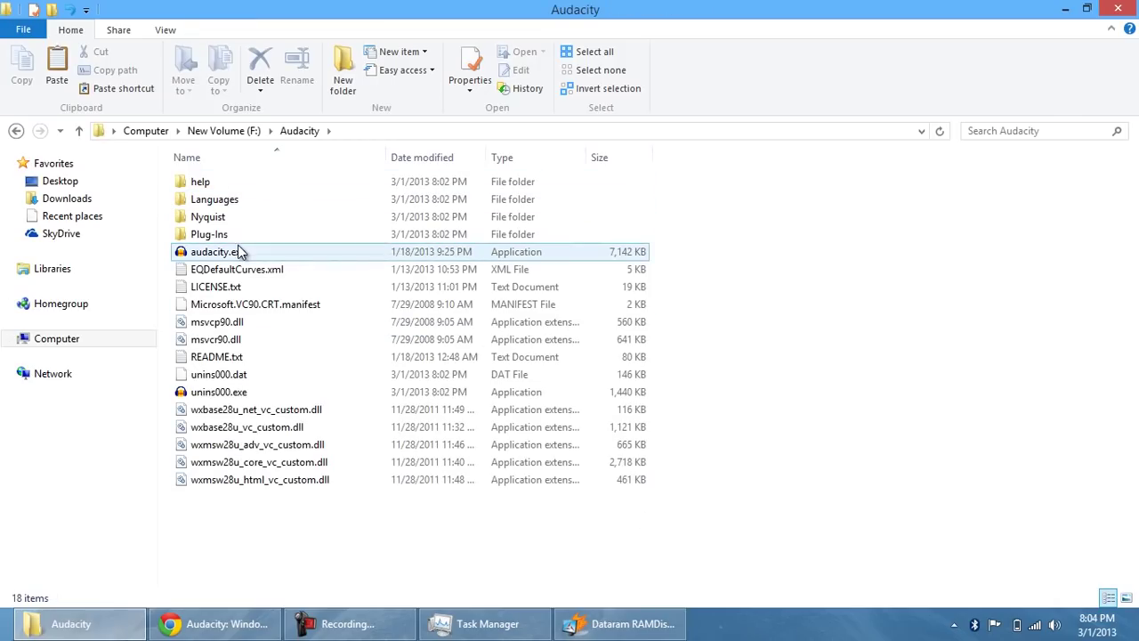
double_click(238, 252)
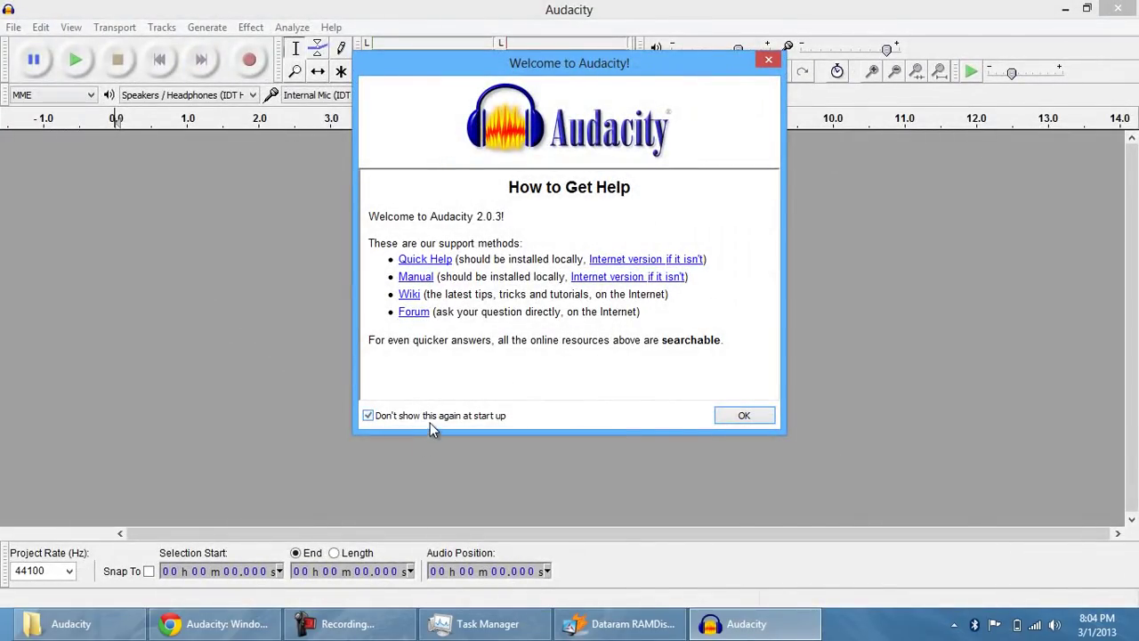
click(731, 421)
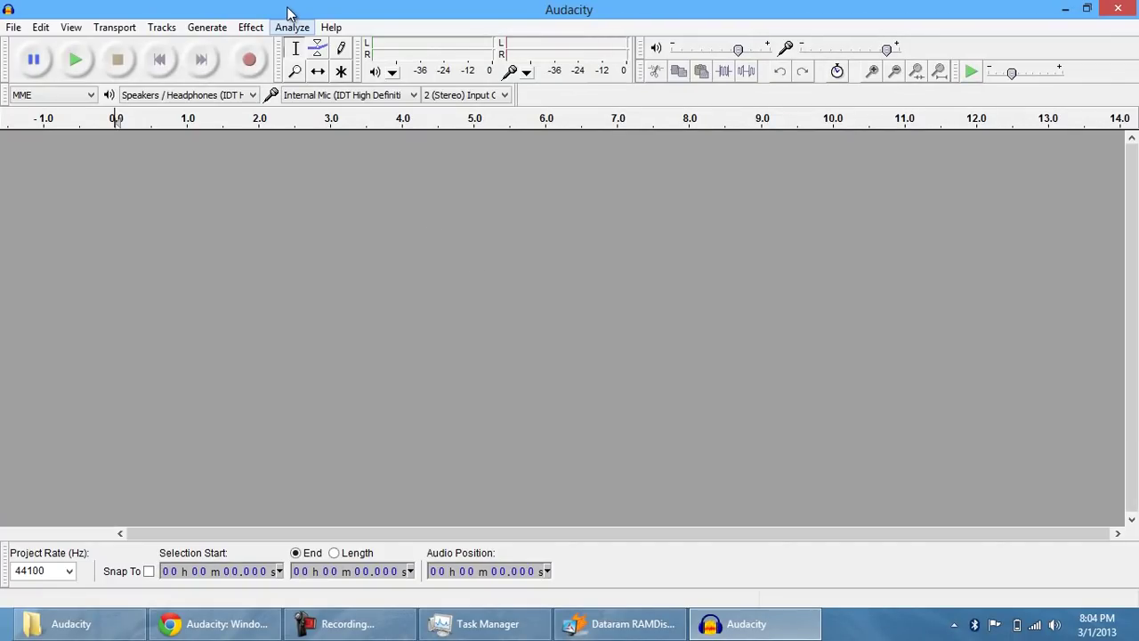
Step: Import Califonia Love.mp3 from New Volume (F:) as audio into the empty project
click(14, 27)
mouse_move(156, 222)
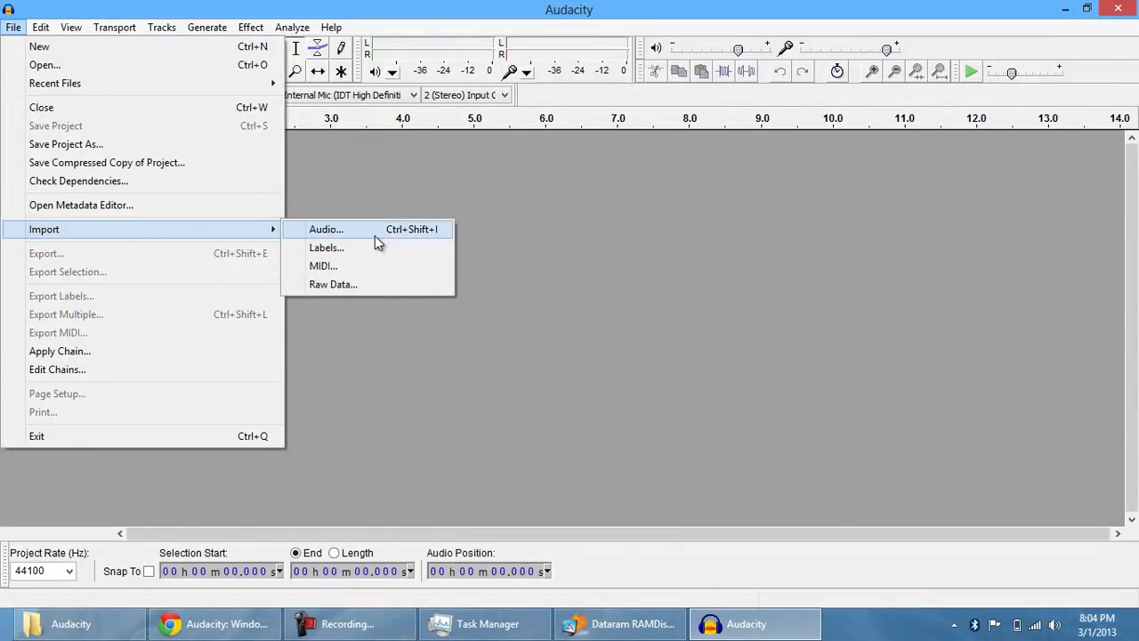
click(320, 229)
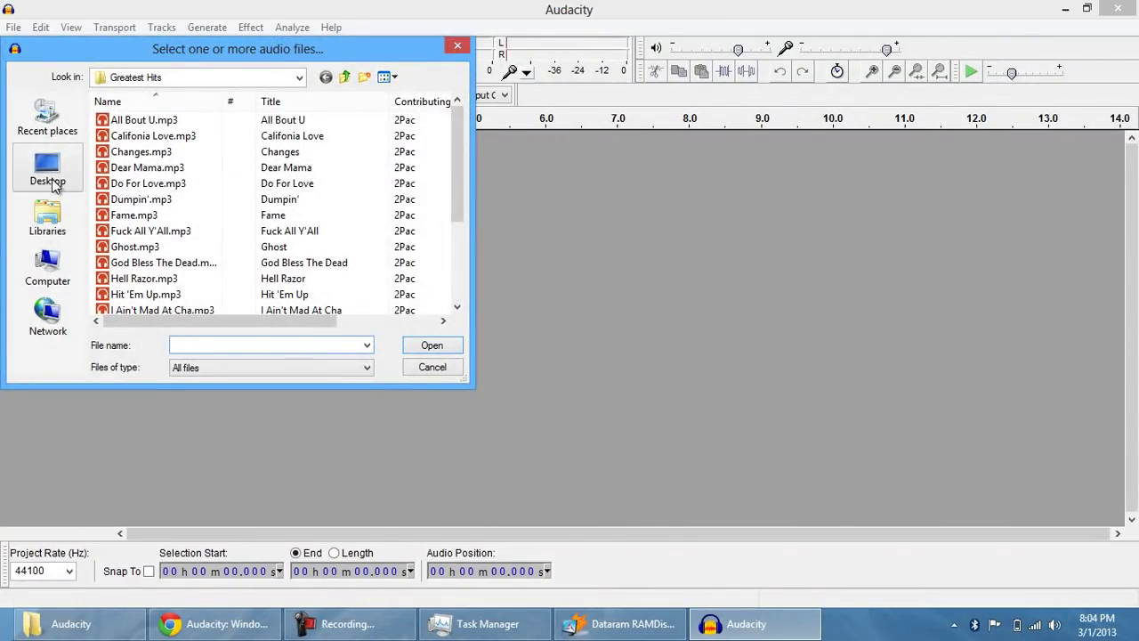
click(64, 260)
double_click(189, 157)
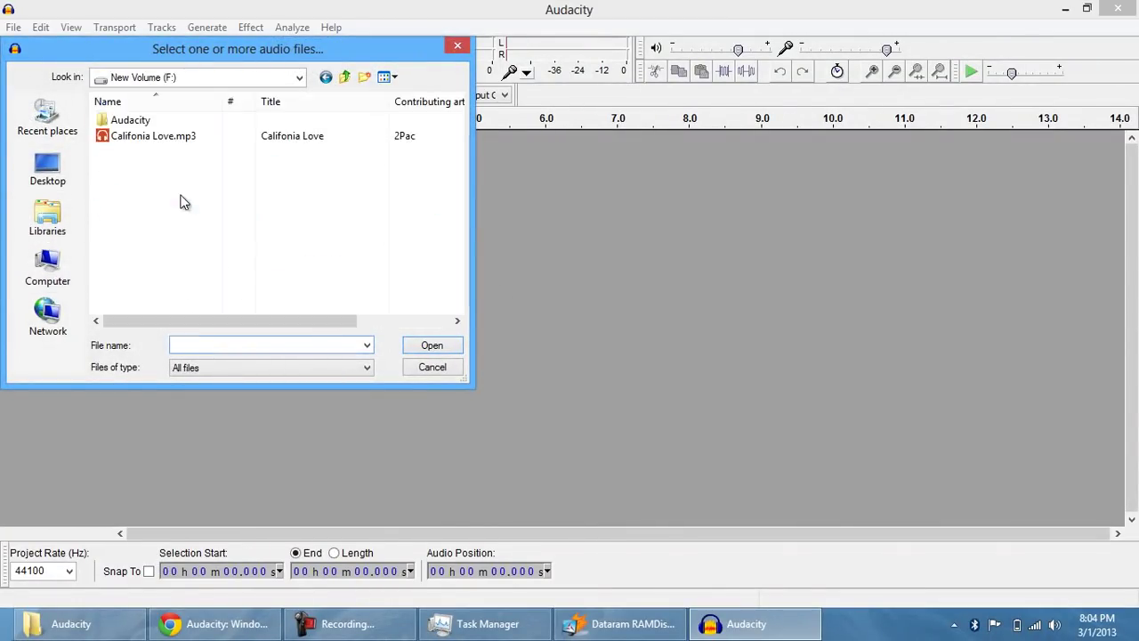
click(149, 138)
double_click(149, 136)
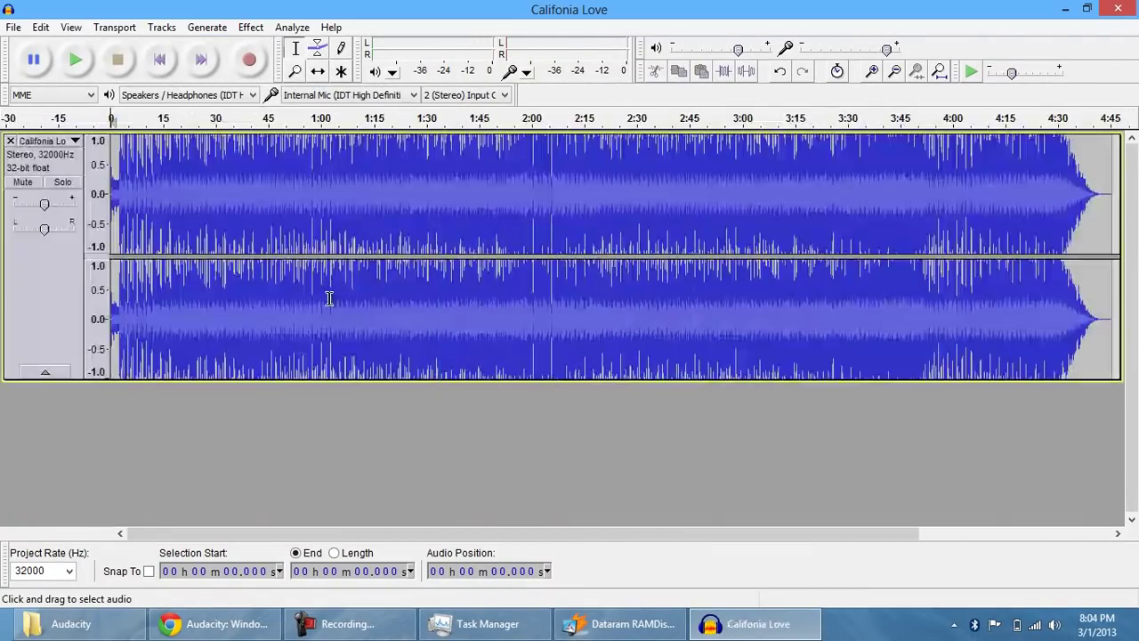
Step: Apply the Compressor effect with a lowered threshold to the whole Califonia Love track
click(336, 194)
click(250, 27)
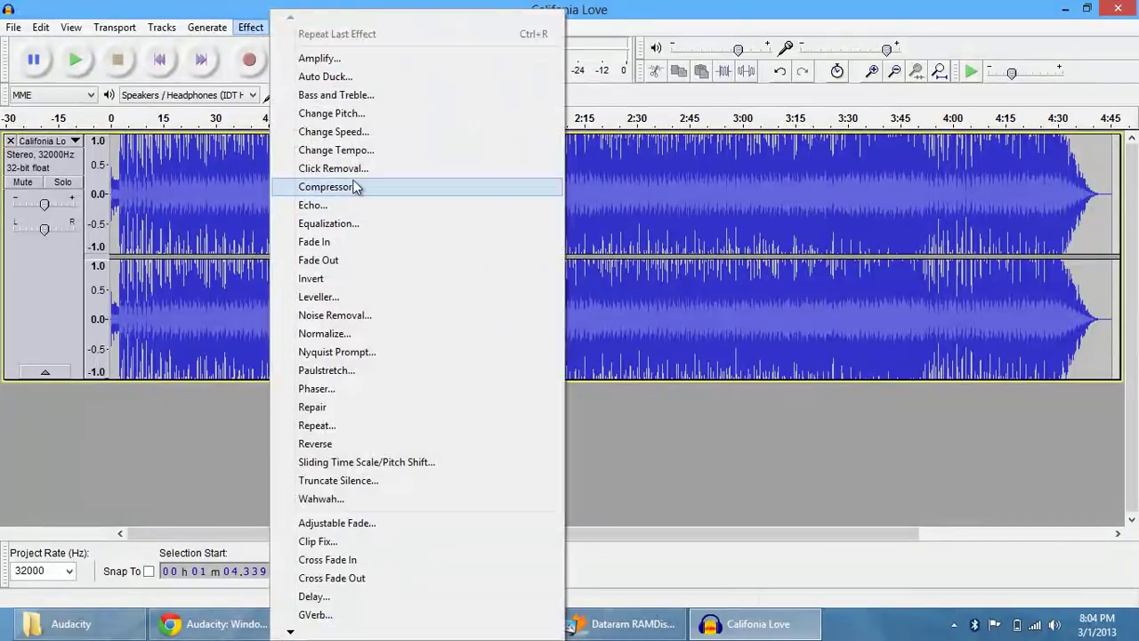
click(355, 186)
drag(489, 318, 442, 317)
click(557, 401)
click(612, 463)
click(663, 489)
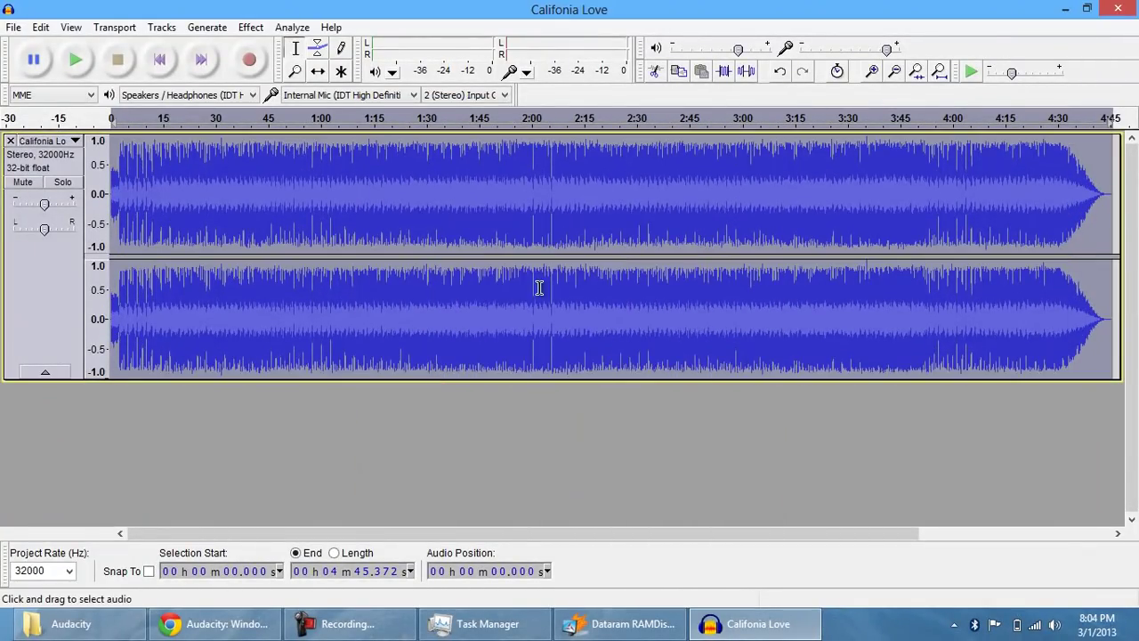
click(459, 203)
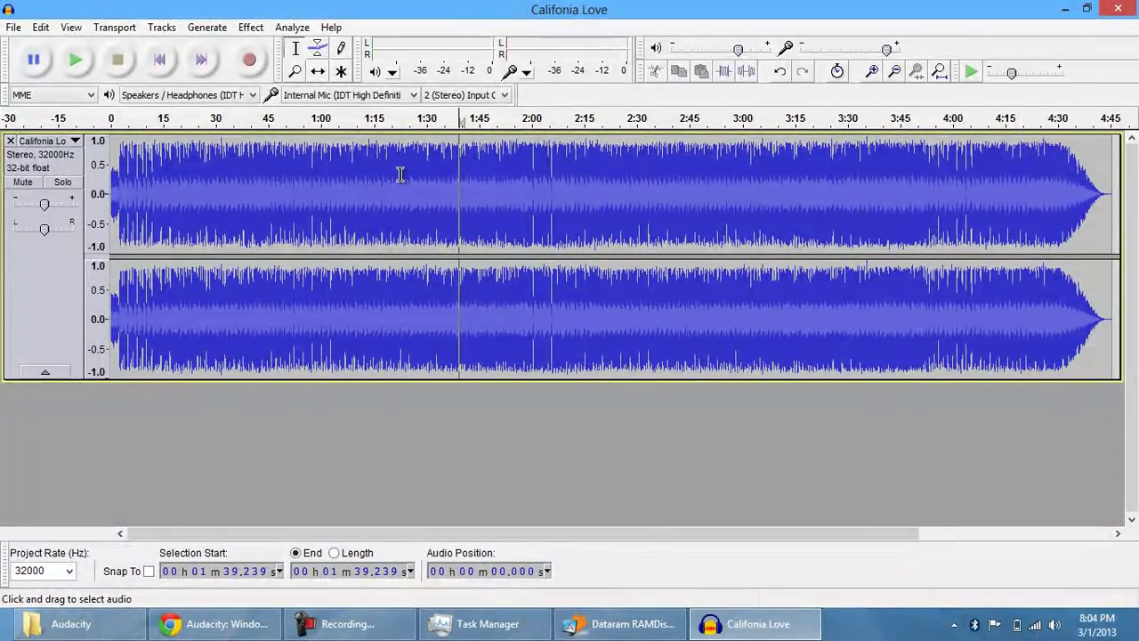
click(252, 27)
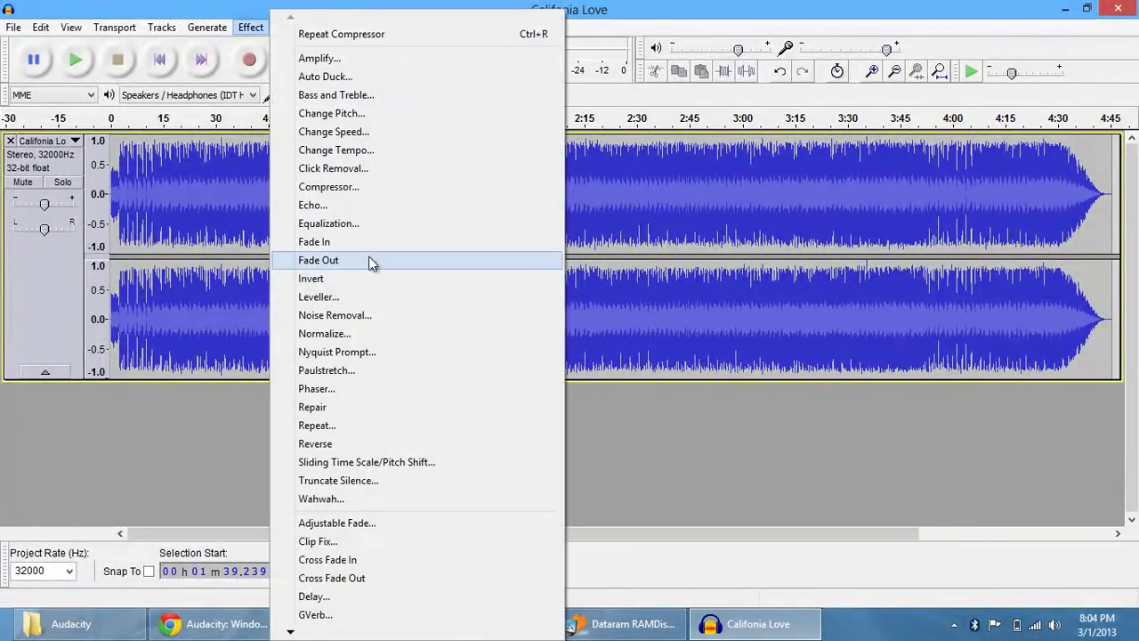
click(592, 431)
click(550, 214)
double_click(727, 9)
double_click(727, 7)
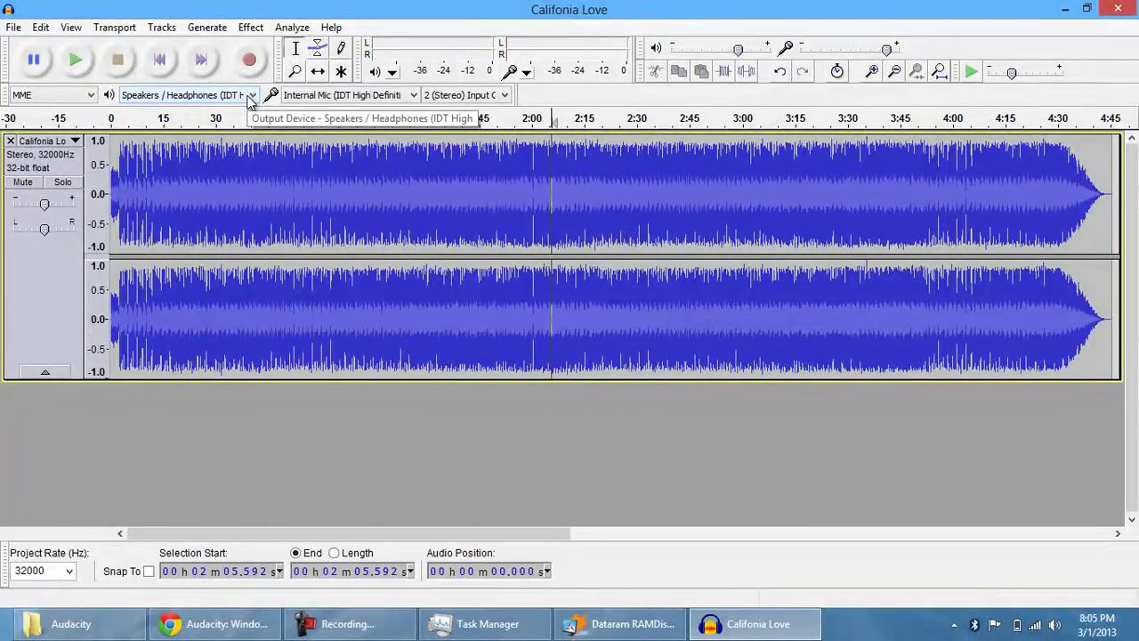
click(437, 166)
key(ctrl+a)
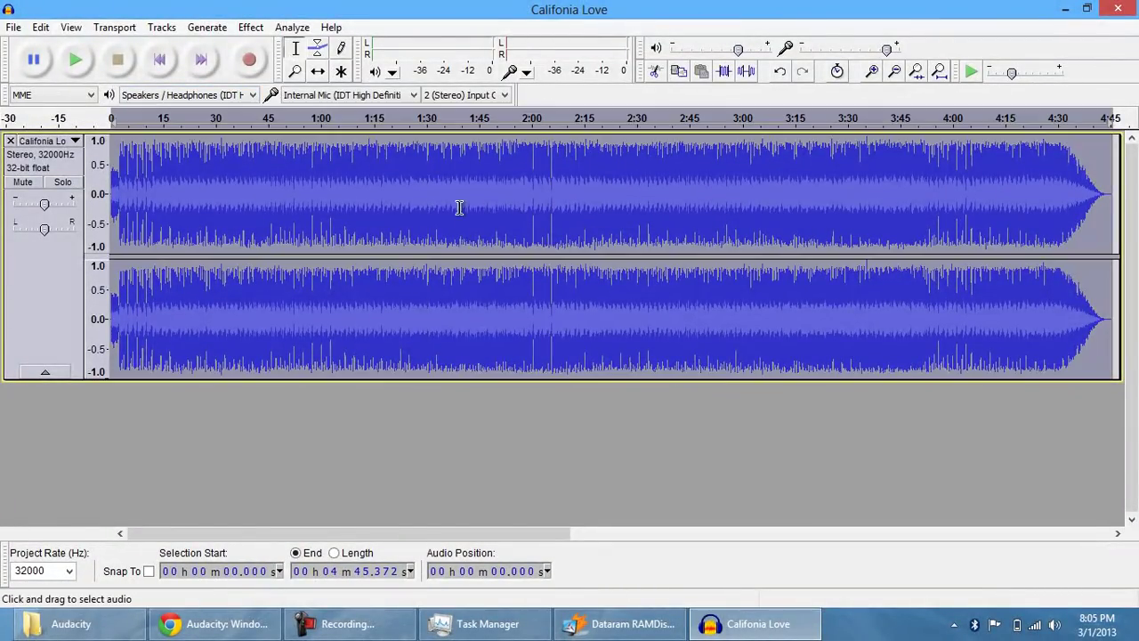
Step: Close the Califonia Love project without saving changes and go back to the root of New Volume (F:) in Explorer
click(1118, 8)
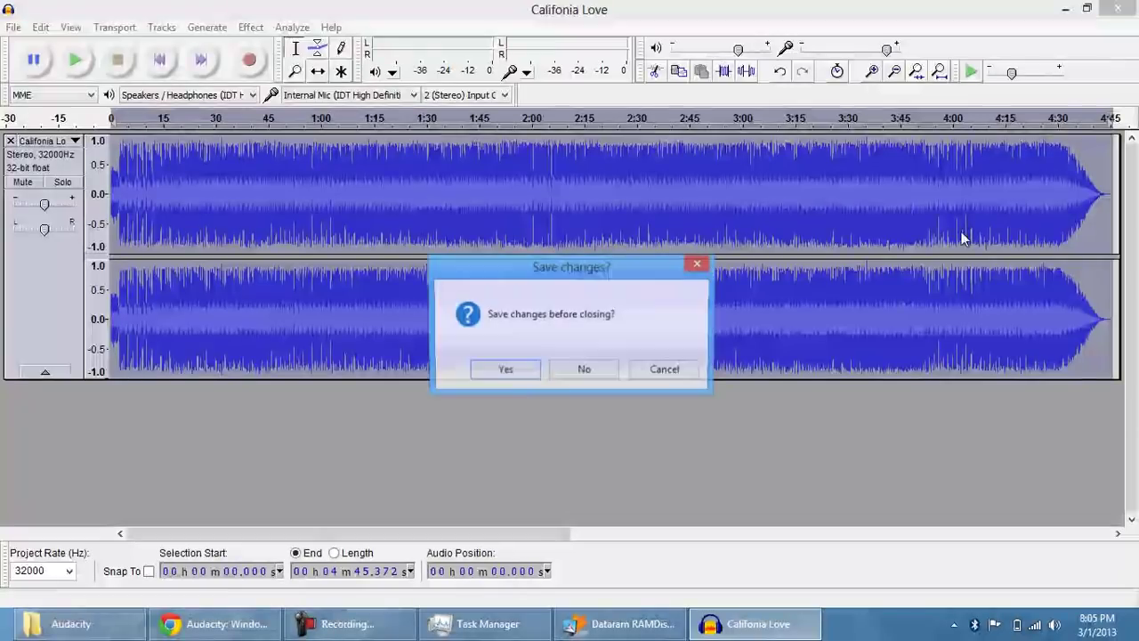
click(572, 372)
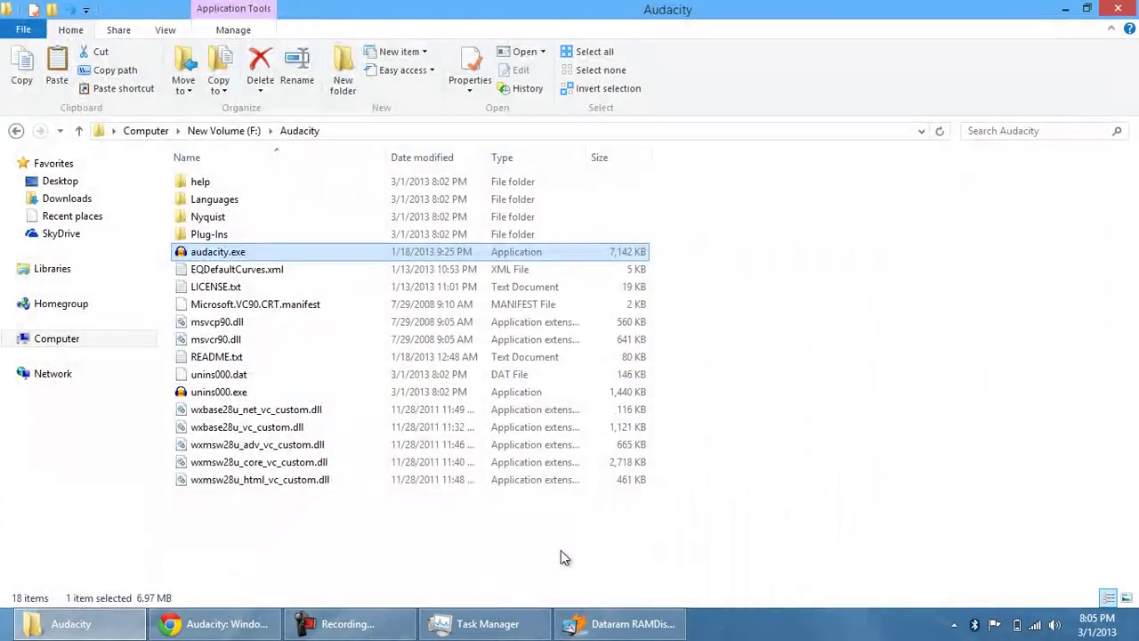
drag(464, 513, 879, 598)
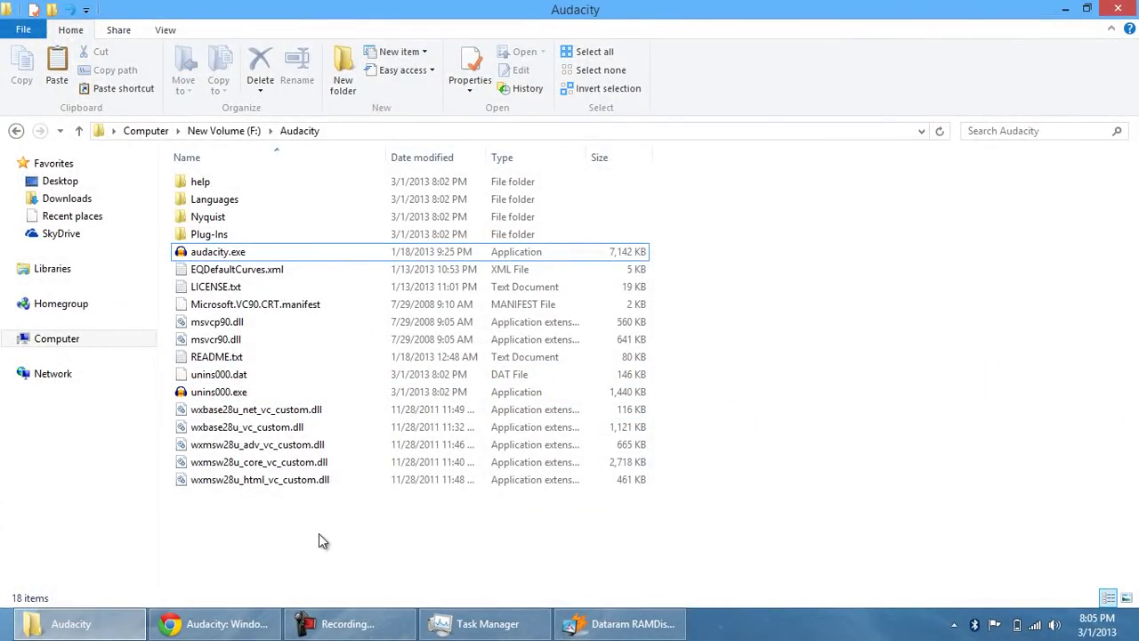
click(16, 130)
click(542, 246)
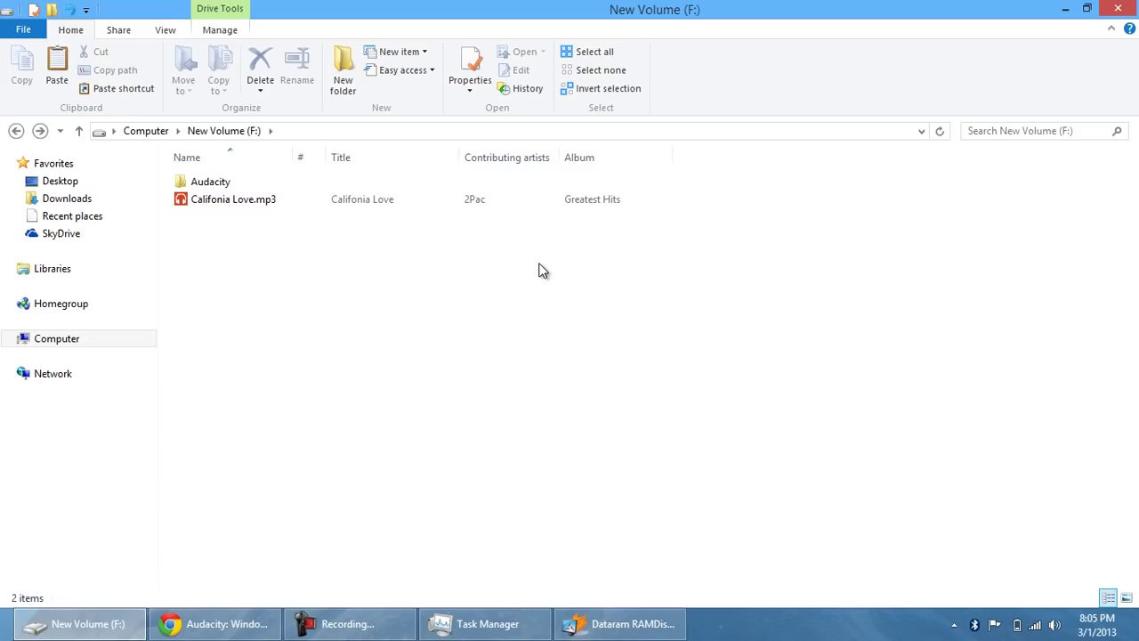
Step: Close the Explorer window, stop the RAM disk in the Dataram RAMDisk Configuration Utility, and check the memory usage in Task Manager
click(1117, 9)
click(538, 624)
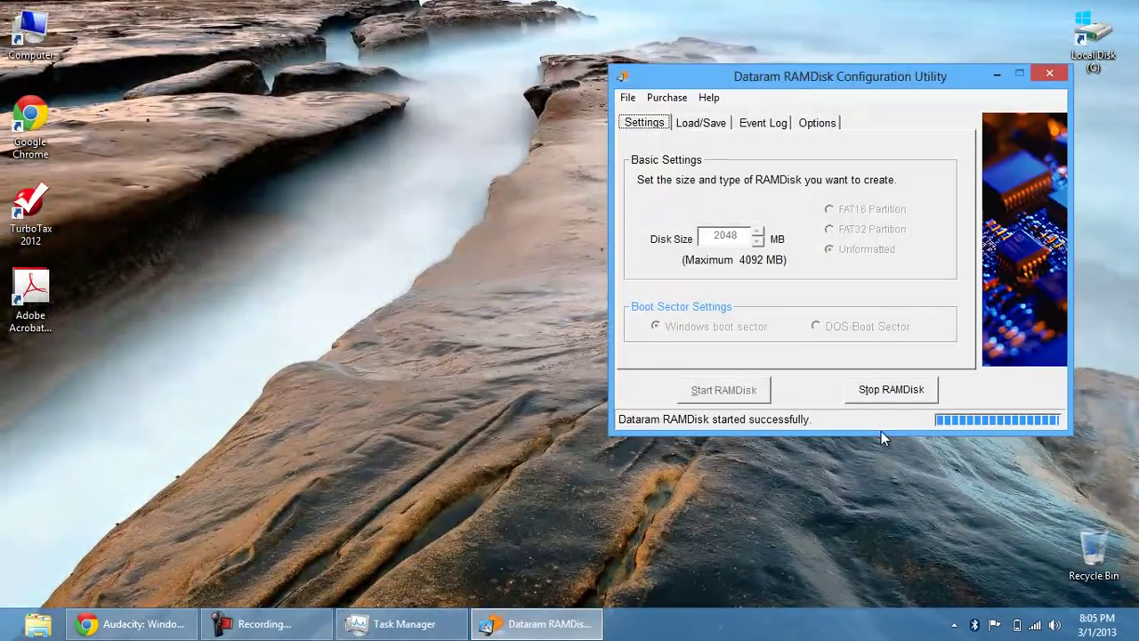
click(892, 391)
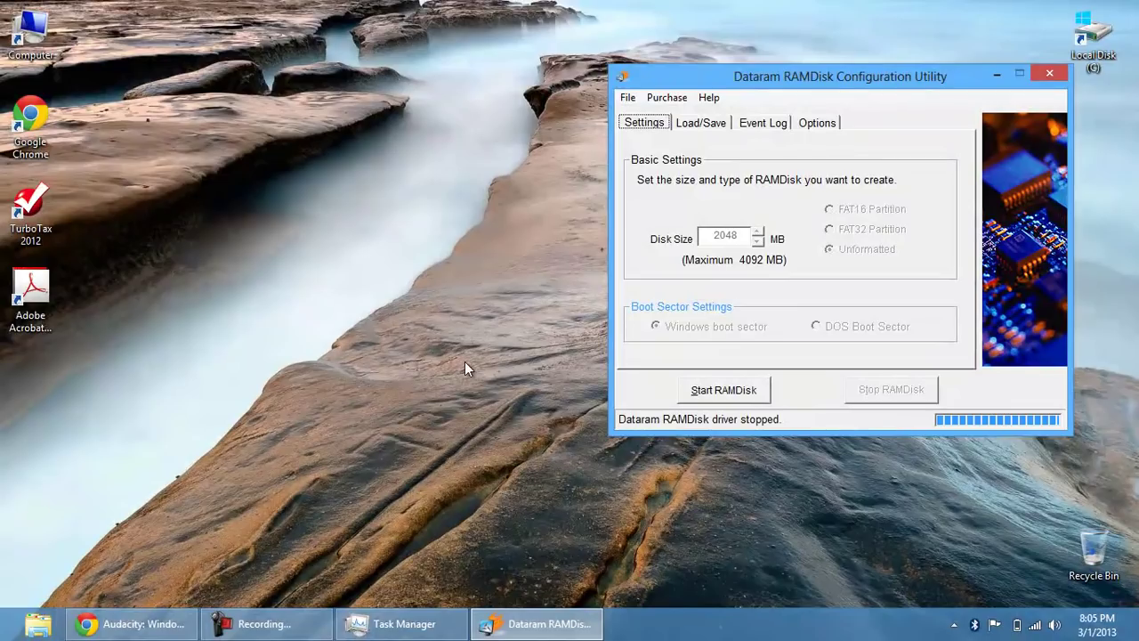
click(402, 622)
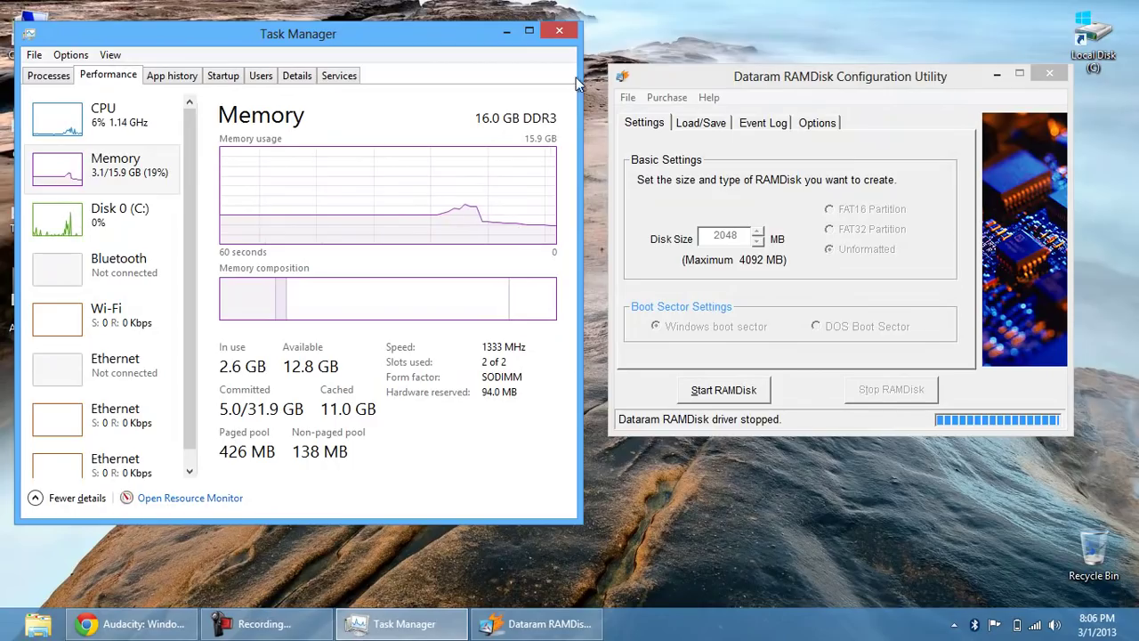
click(559, 30)
Step: Start the RAM disk again, check the contents of New Volume (F:), and close its Explorer window
click(735, 395)
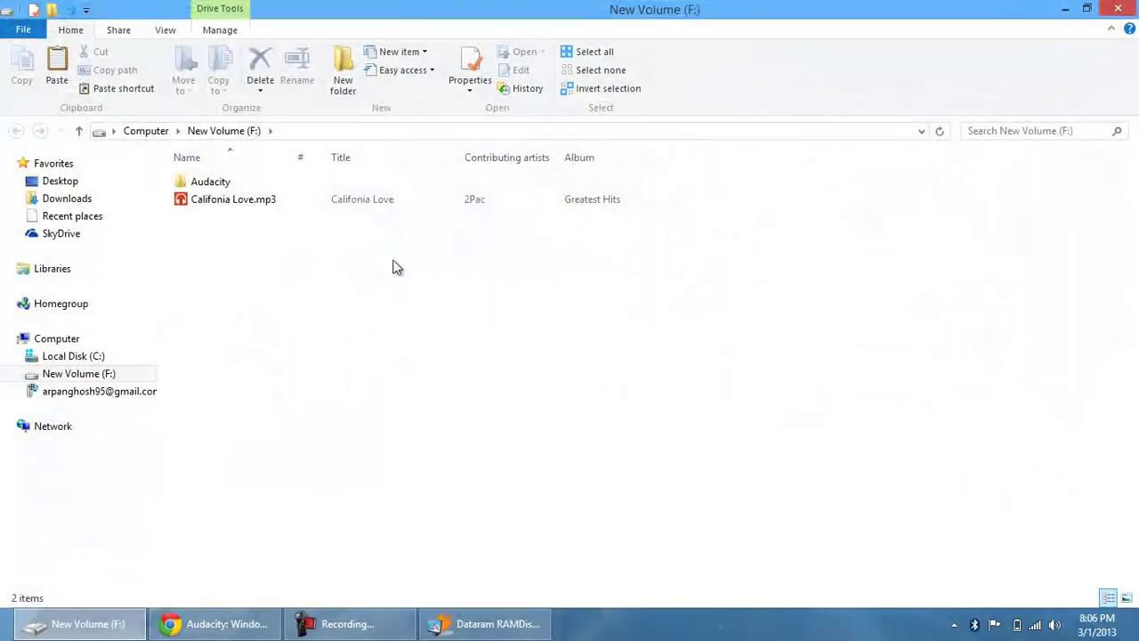
drag(267, 279, 307, 166)
click(431, 411)
mouse_move(1112, 25)
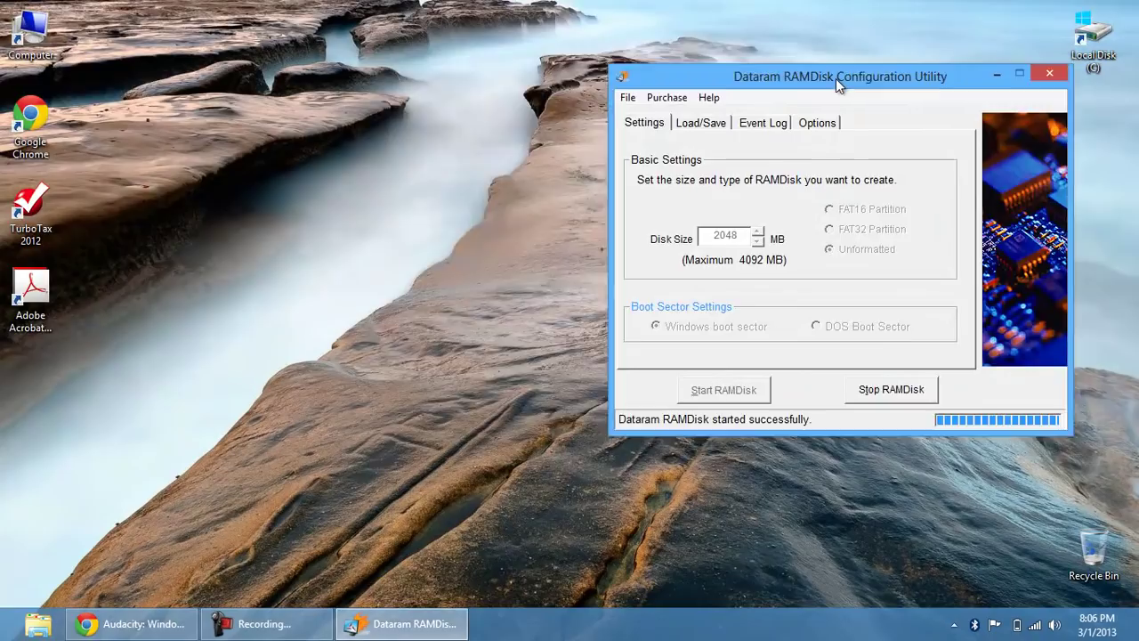
Step: Move the Dataram RAMDisk Configuration Utility window to the middle of the desktop
drag(835, 79, 613, 113)
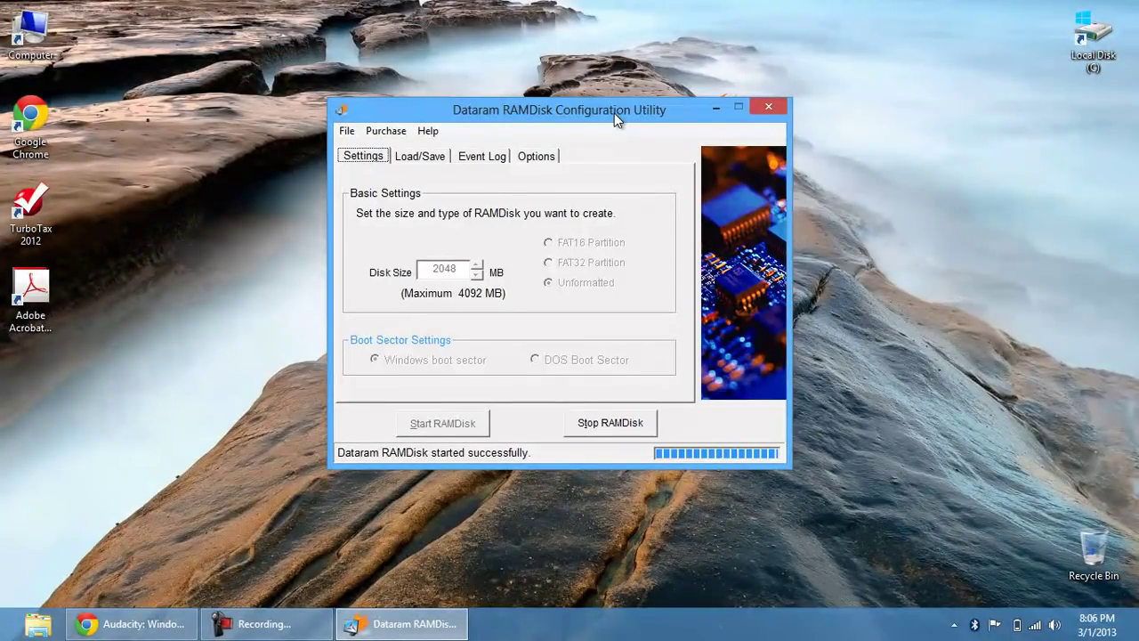
mouse_move(614, 113)
mouse_down()
mouse_move(595, 145)
mouse_move(626, 114)
mouse_move(611, 104)
mouse_up()
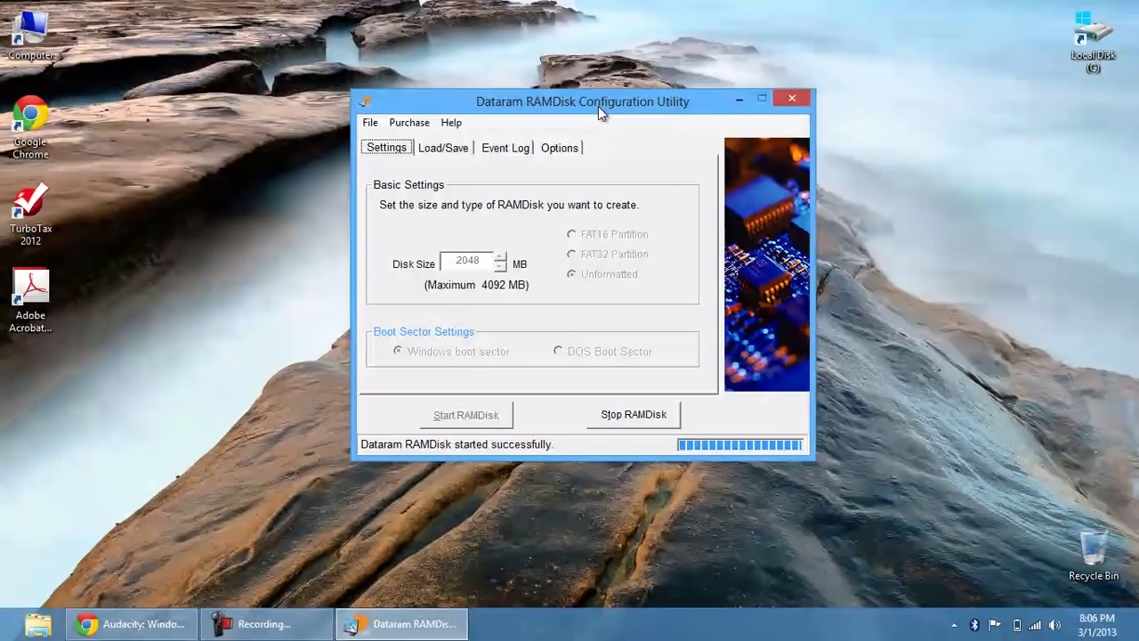